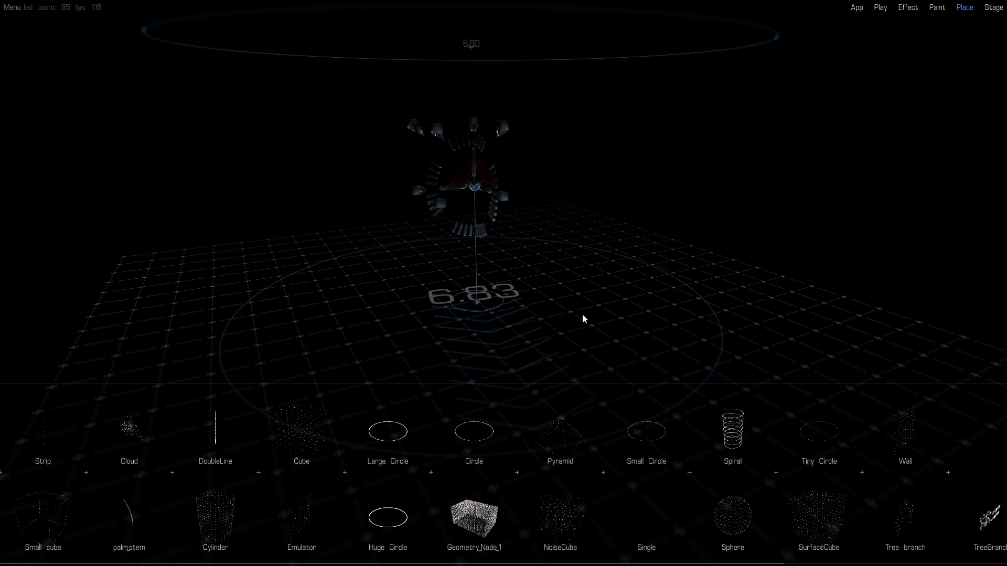
# Lower the pyramid fixture toward the floor and move it to the left of the stage centre
pyautogui.moveTo(581, 314); pyautogui.dragTo(684, 260, button='right')
pyautogui.scroll(2, 693, 263)
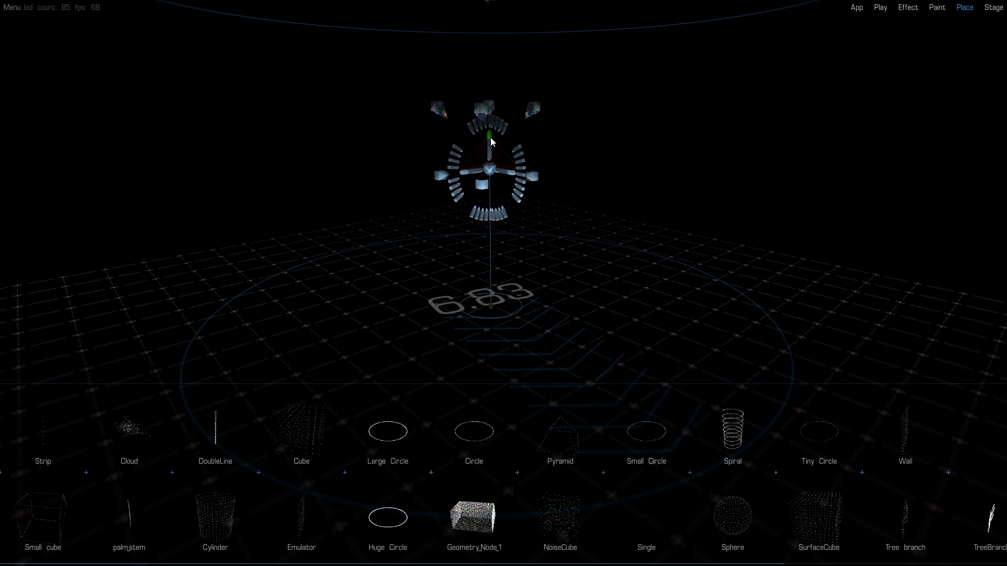
pyautogui.moveTo(490, 138); pyautogui.dragTo(490, 204)
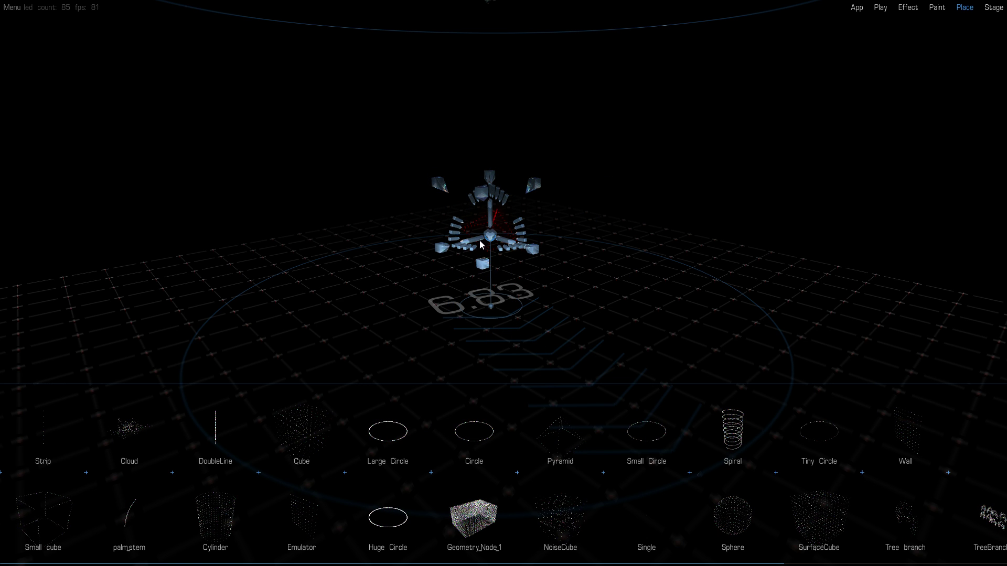
pyautogui.moveTo(476, 242); pyautogui.dragTo(368, 268)
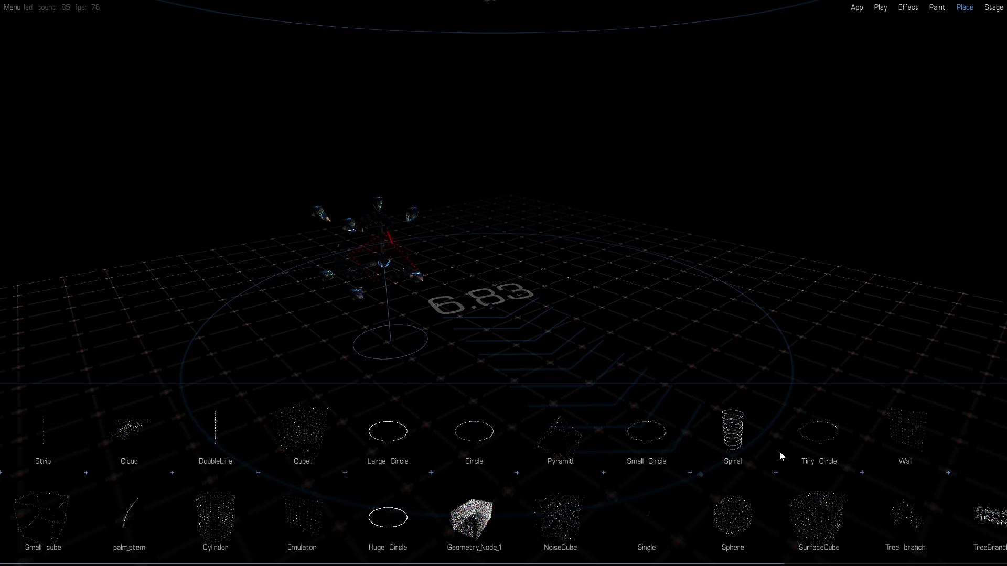
# Add a Spiral to the right of the stage centre and a Large Circle lowered to the floor around the centre
pyautogui.click(742, 436)
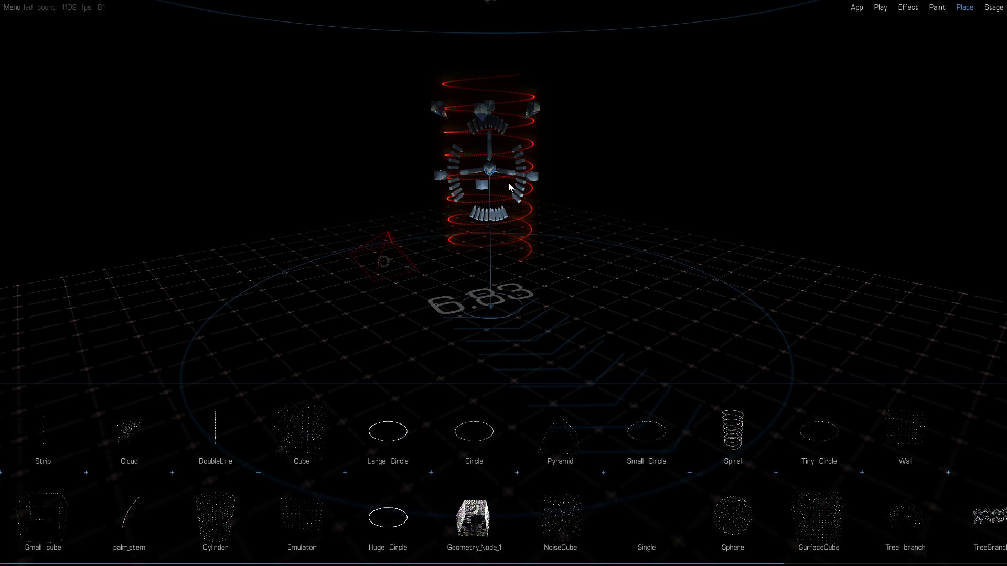
pyautogui.moveTo(509, 186); pyautogui.dragTo(599, 225)
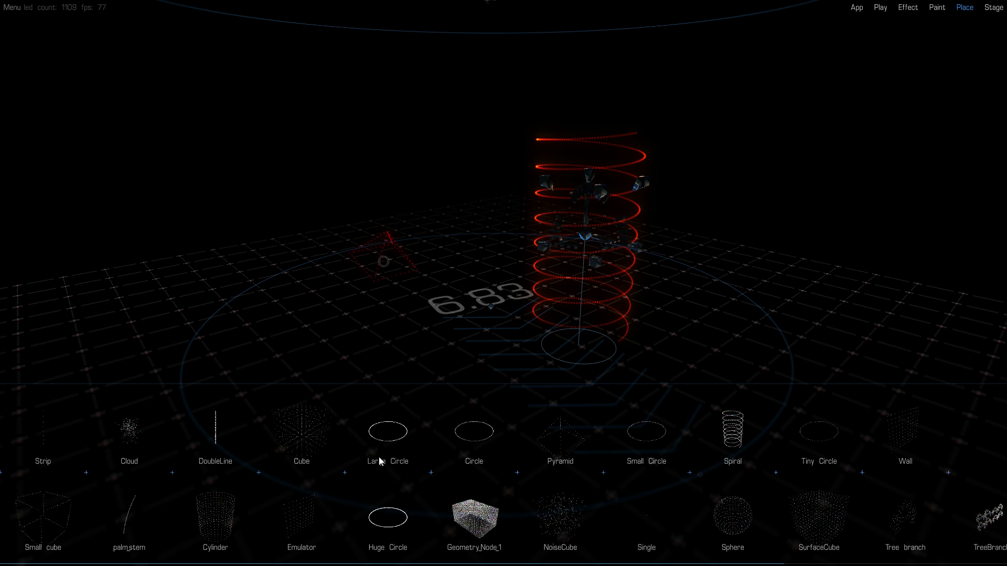
pyautogui.click(391, 444)
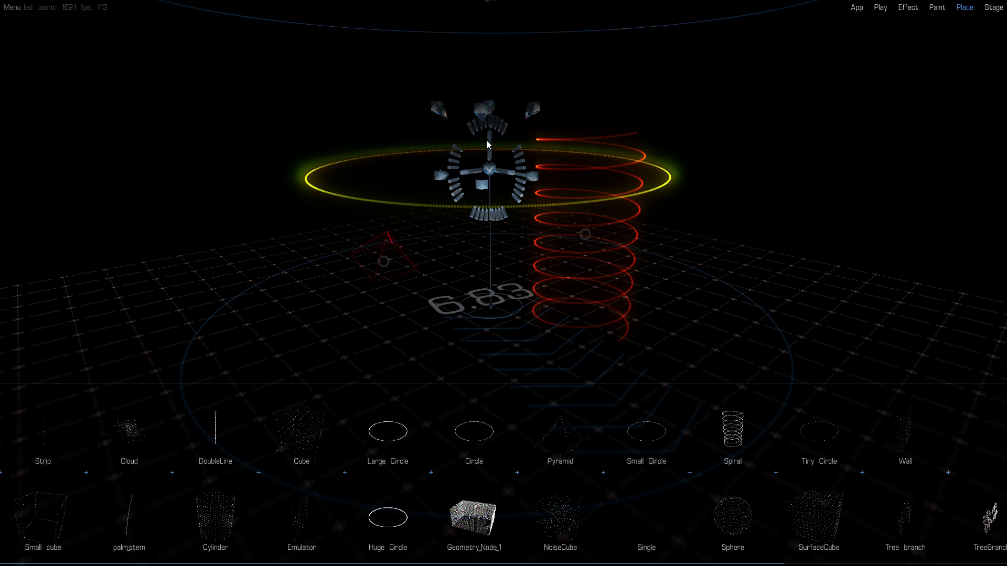
pyautogui.moveTo(487, 140); pyautogui.dragTo(478, 274)
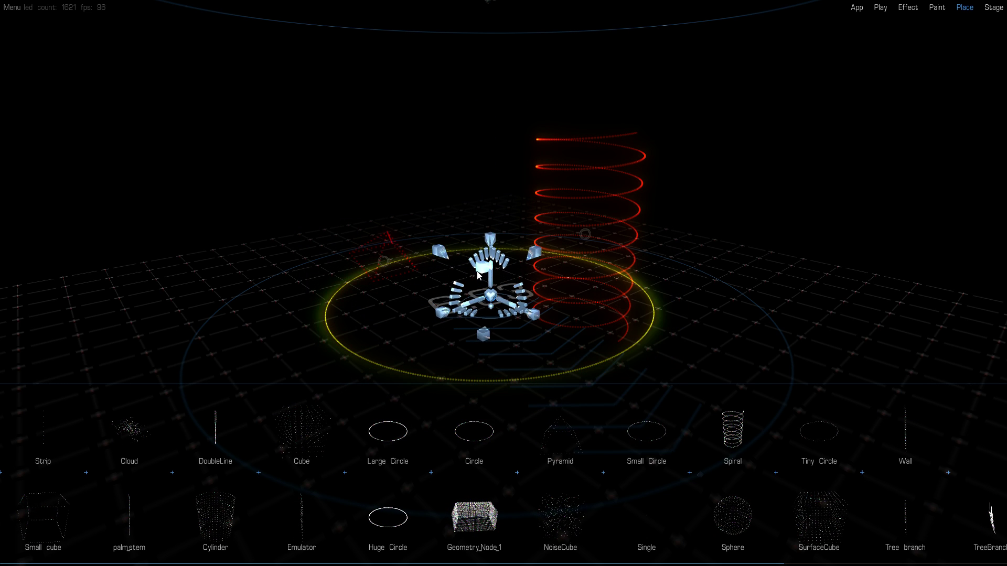
# Array the Large Circle into multiple copies and redirect the row of copies into a vertical stack
pyautogui.rightClick(489, 300)
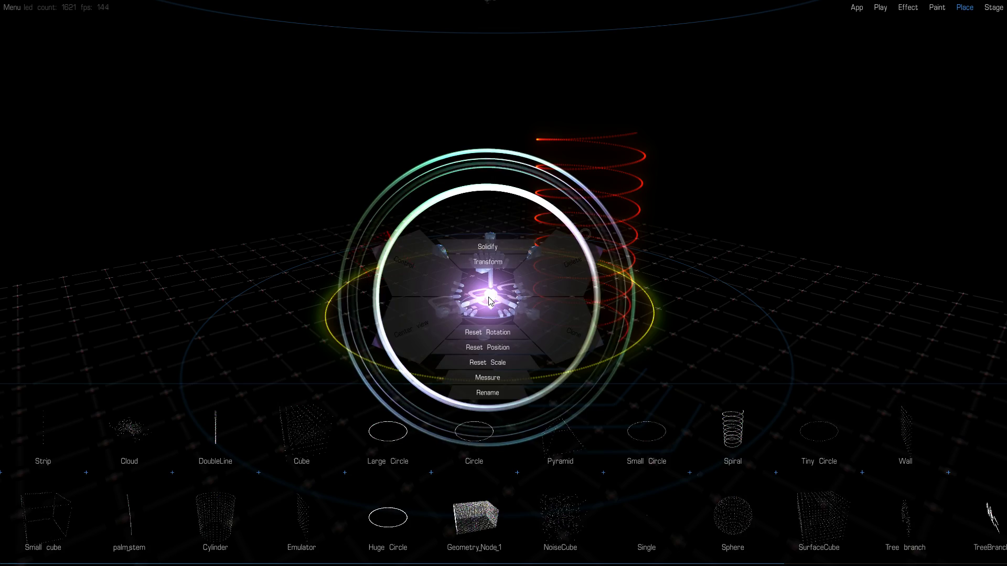
pyautogui.click(495, 262)
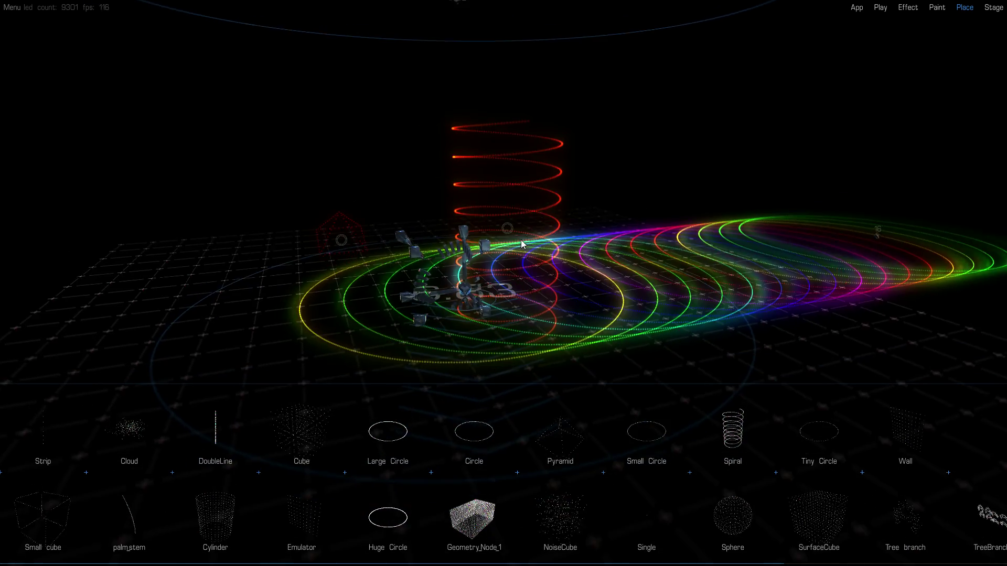
pyautogui.scroll(3, 548, 289)
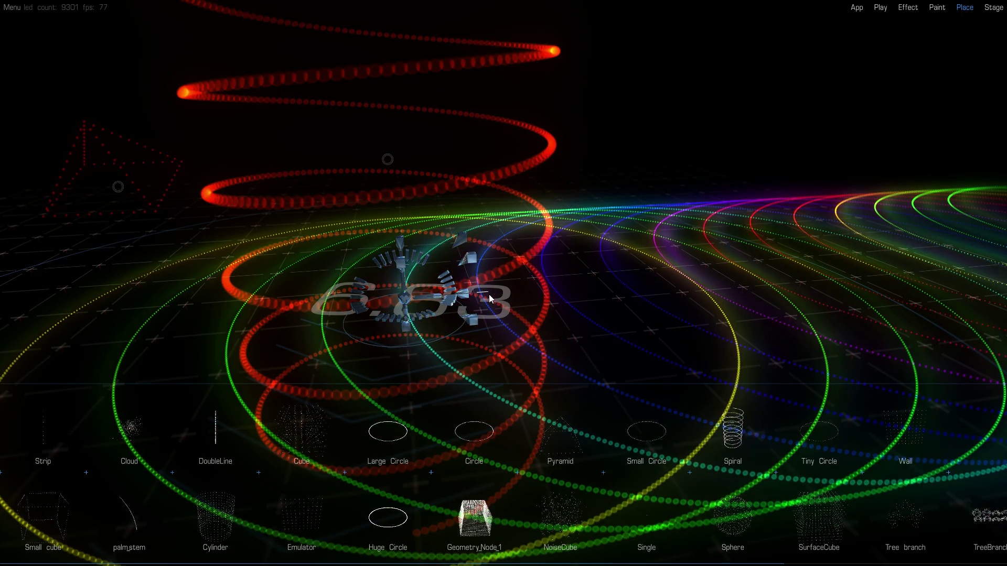
pyautogui.click(489, 293)
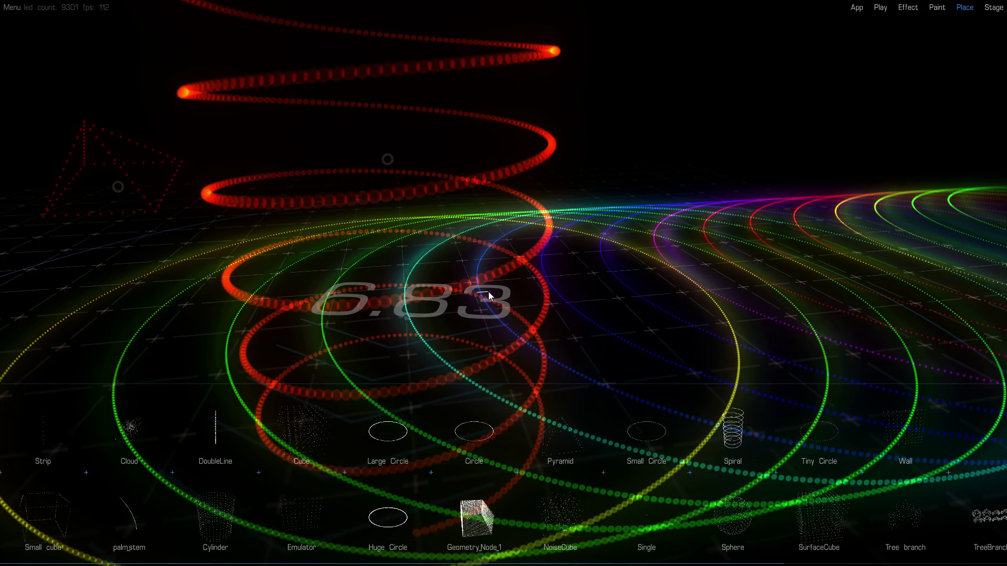
pyautogui.moveTo(481, 270); pyautogui.dragTo(376, 260)
pyautogui.moveTo(377, 260); pyautogui.dragTo(282, 182, button='middle')
pyautogui.scroll(-5, 400, 189)
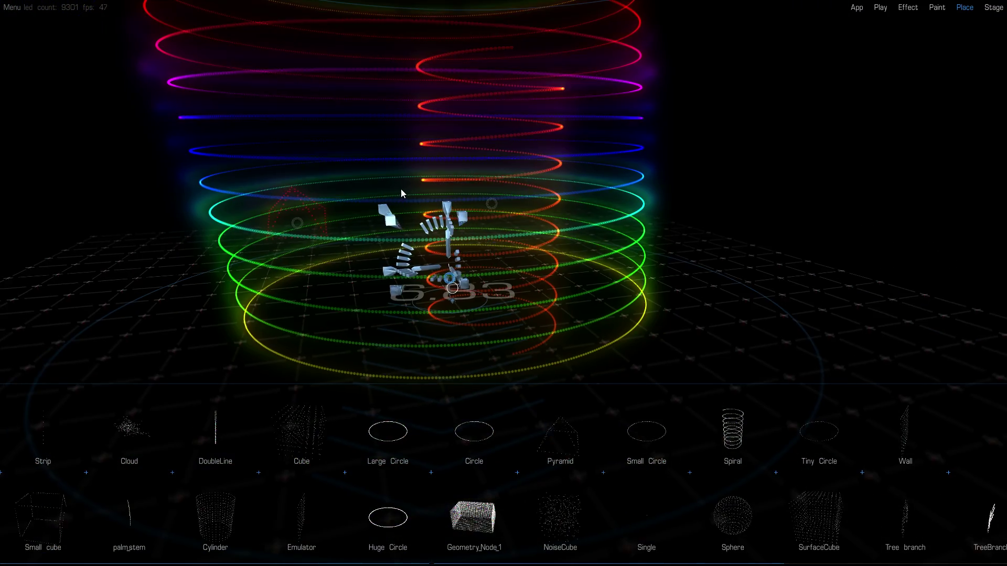
pyautogui.moveTo(400, 189); pyautogui.dragTo(428, 197, button='middle')
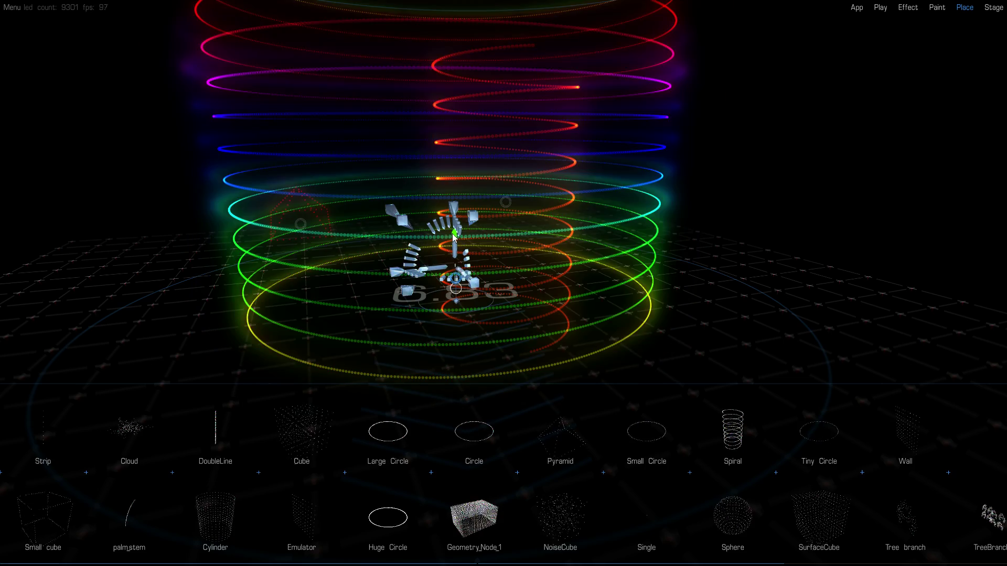
# Tighten the vertical spacing of the stacked circles and extend the stack upward to 31 copies
pyautogui.moveTo(455, 232); pyautogui.dragTo(455, 249)
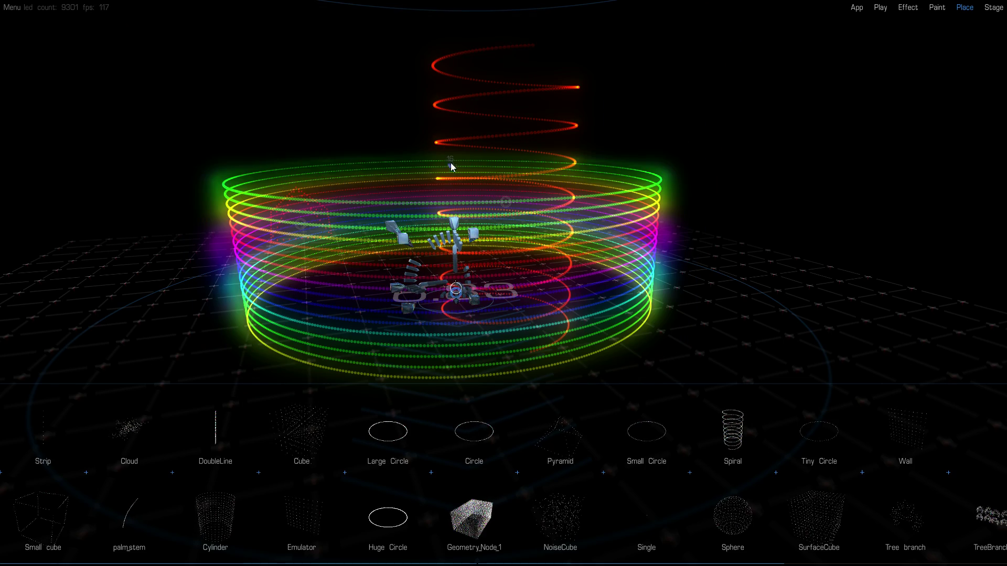
pyautogui.moveTo(449, 157); pyautogui.dragTo(442, 23)
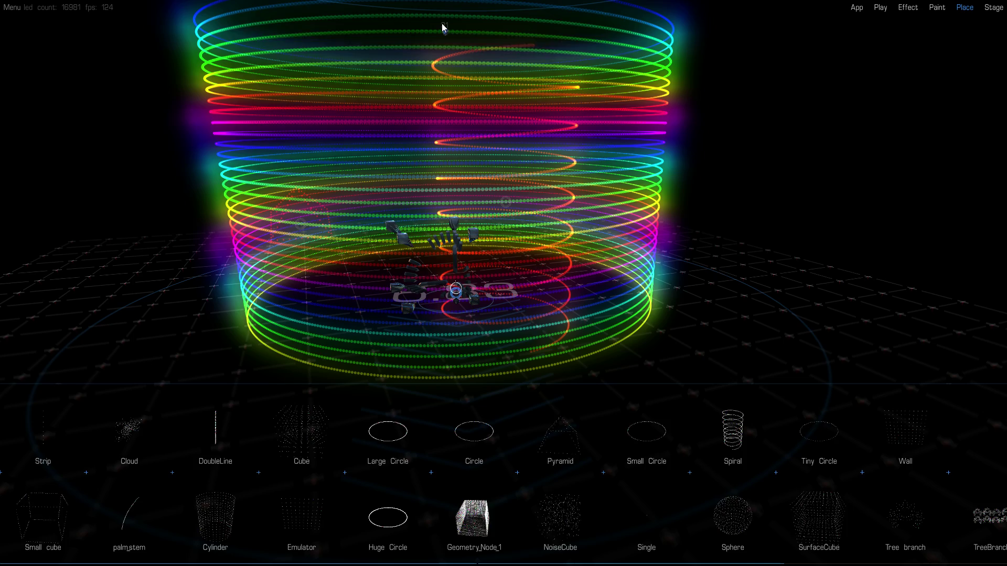
pyautogui.moveTo(345, 140); pyautogui.dragTo(427, 125, button='middle')
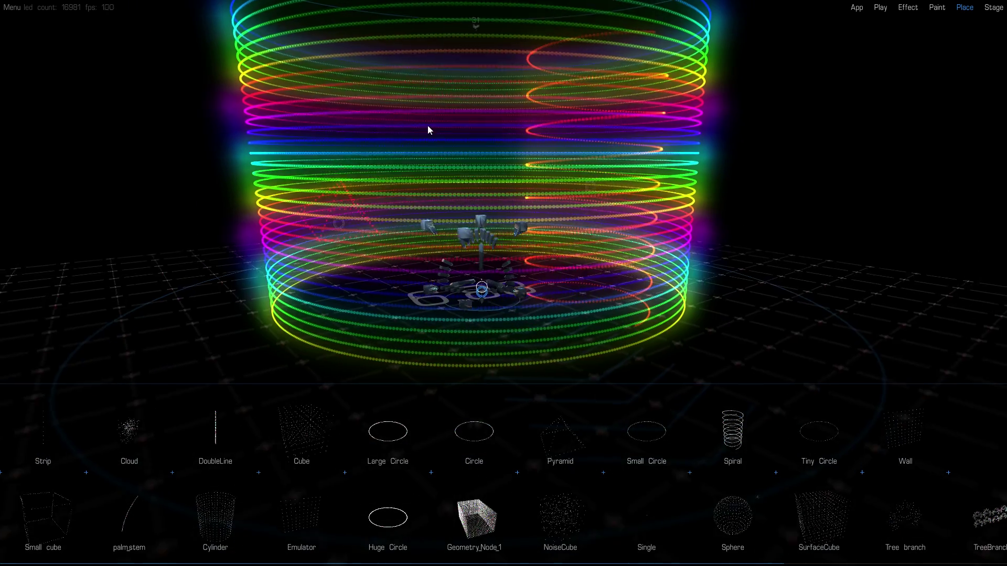
pyautogui.scroll(-2, 454, 125)
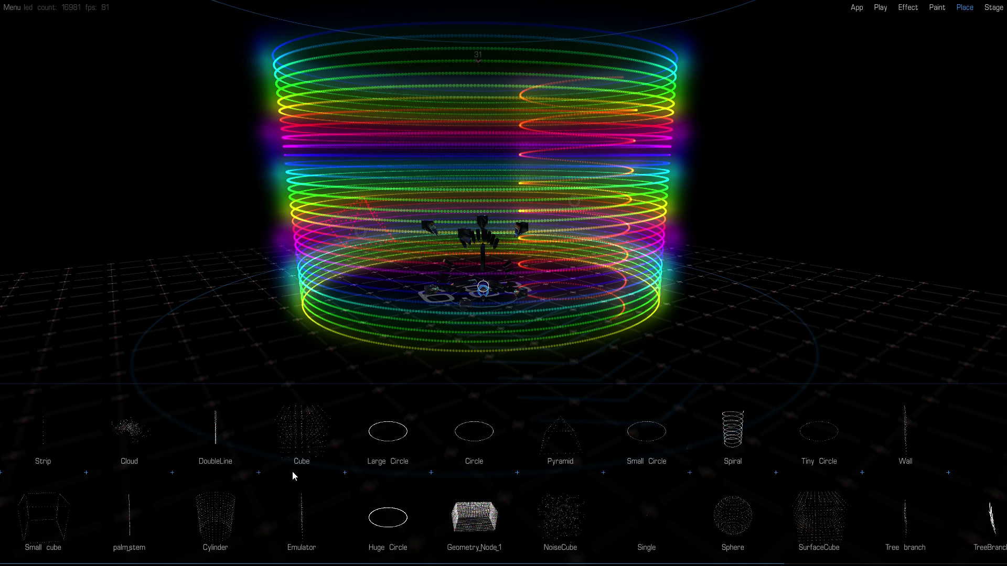
# Change the stacked fixtures to Cylinder, Huge Circle, Circle and Sphere in turn, and back to Large Circle
pyautogui.click(225, 525)
pyautogui.click(234, 492)
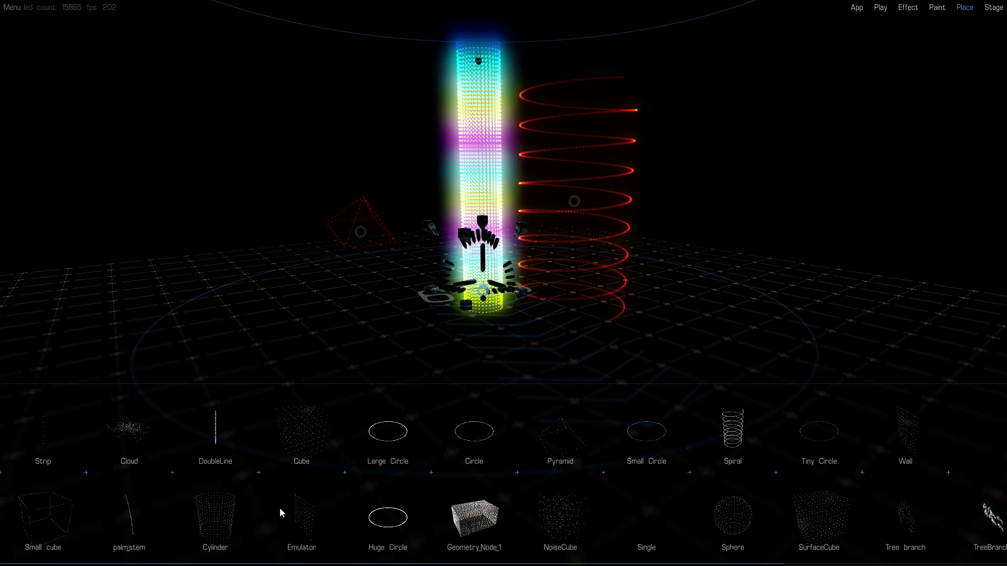
pyautogui.click(388, 526)
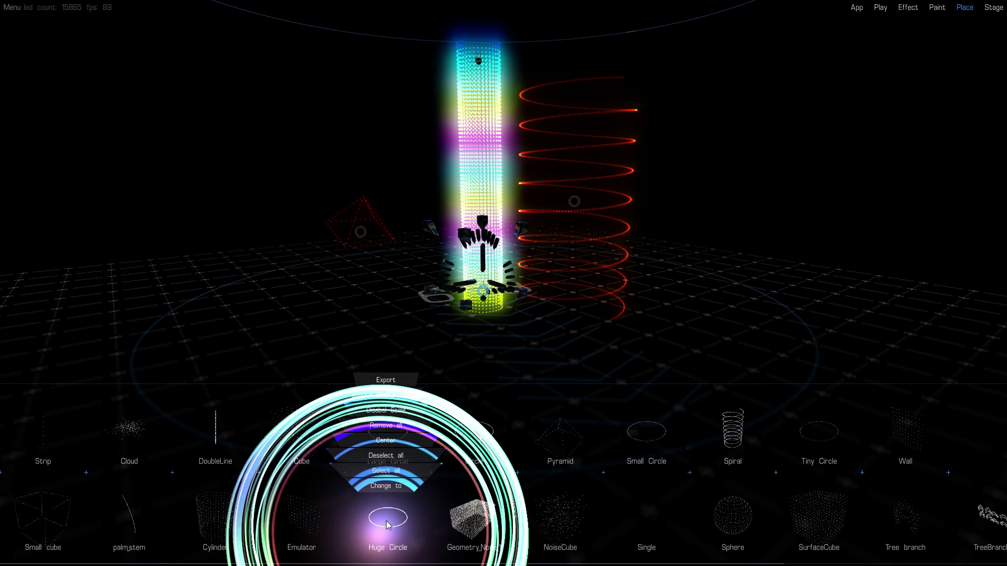
pyautogui.click(390, 493)
pyautogui.click(472, 520)
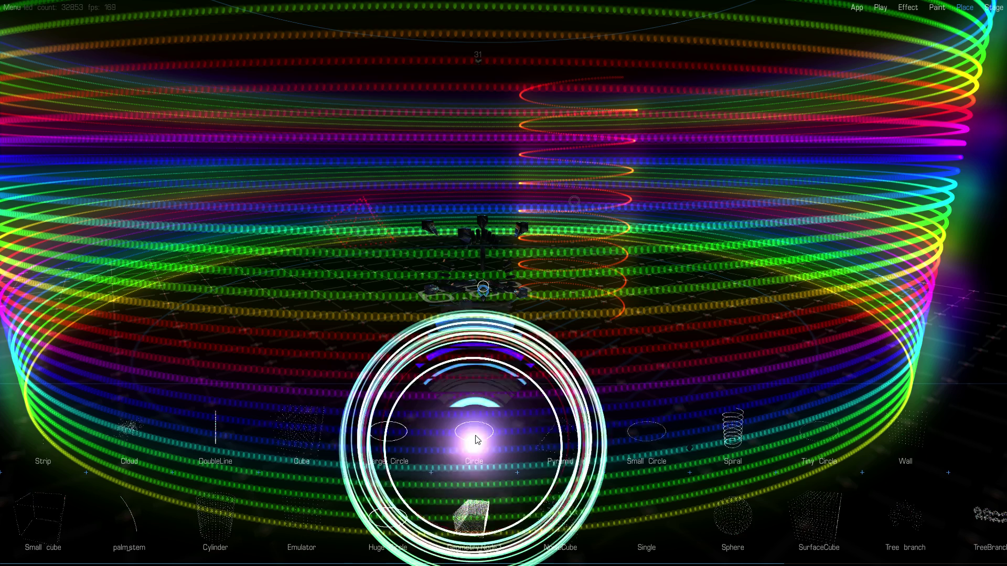
pyautogui.click(482, 401)
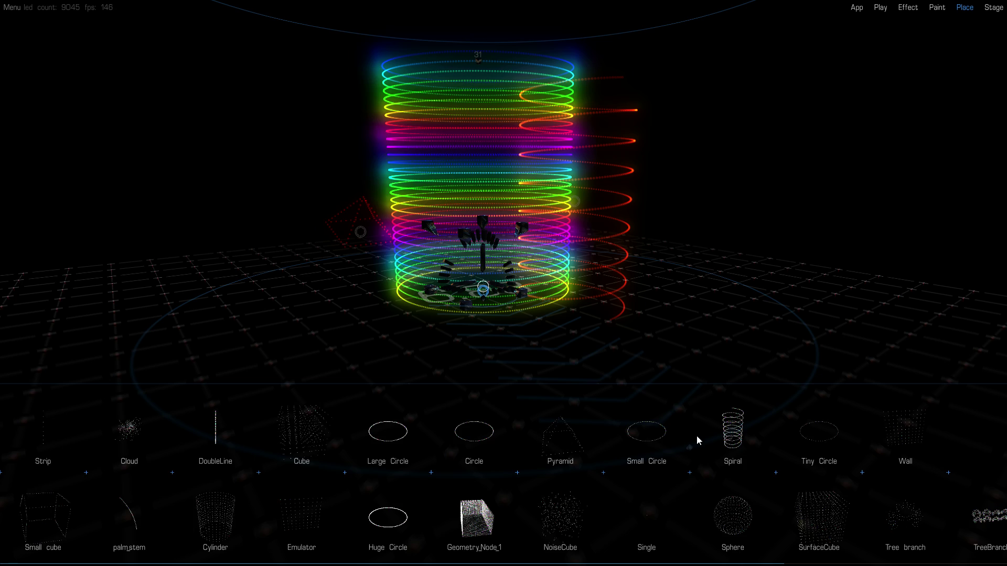
pyautogui.click(722, 510)
pyautogui.click(738, 473)
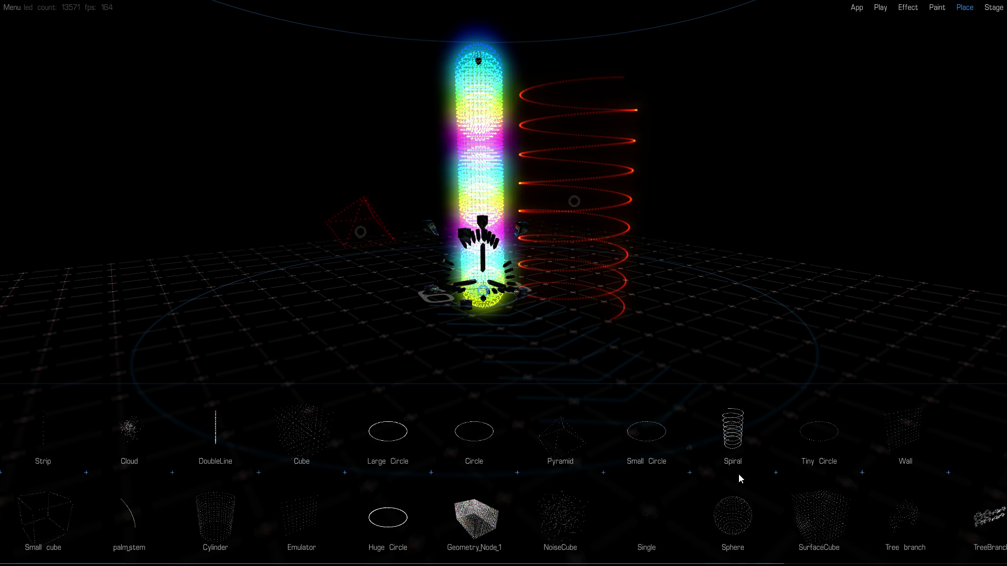
pyautogui.click(402, 432)
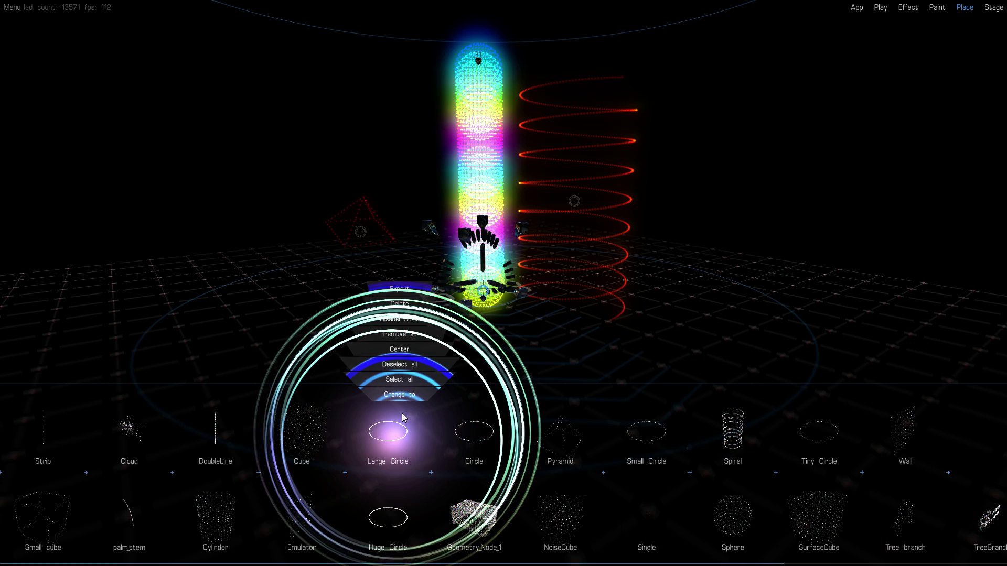
pyautogui.click(410, 395)
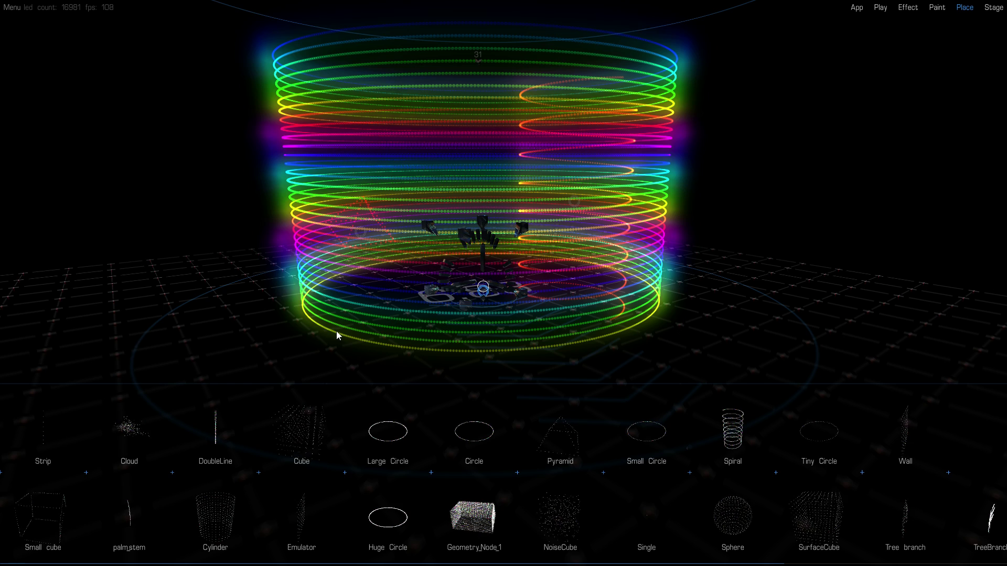
# Add a Sphere fixture, move it outside the circle stack and lower it to the floor
pyautogui.rightClick(241, 344)
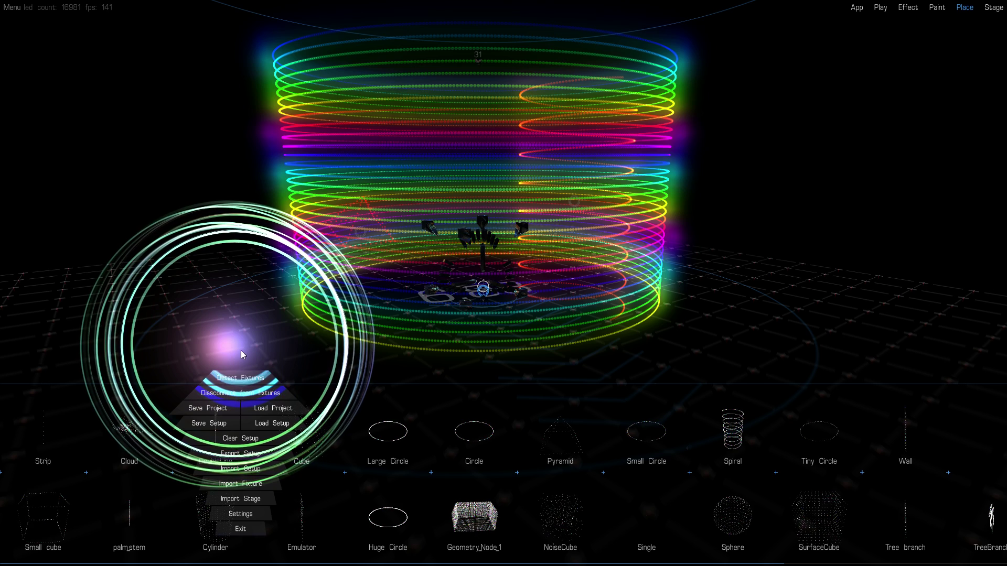
pyautogui.click(724, 509)
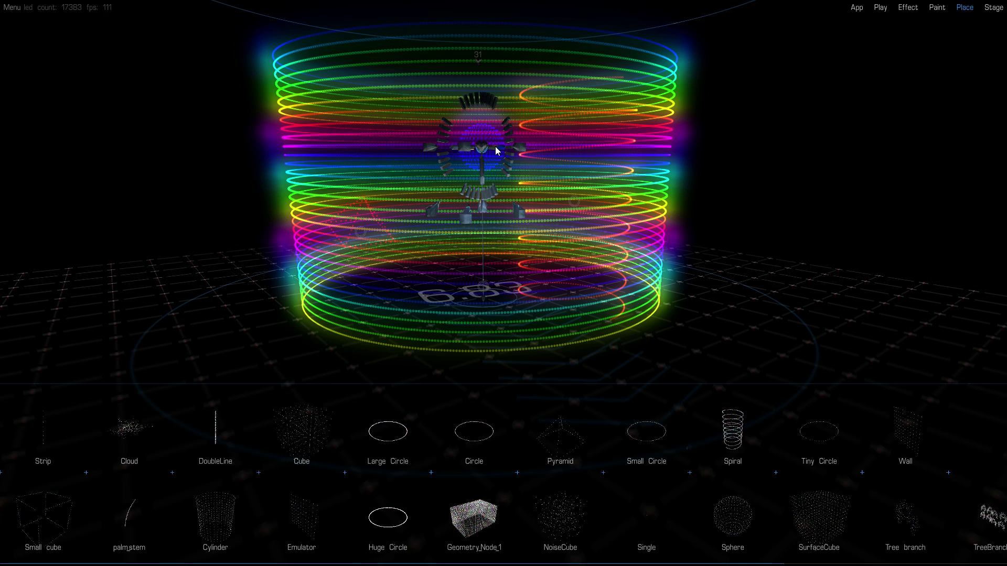
pyautogui.moveTo(497, 151); pyautogui.dragTo(742, 208)
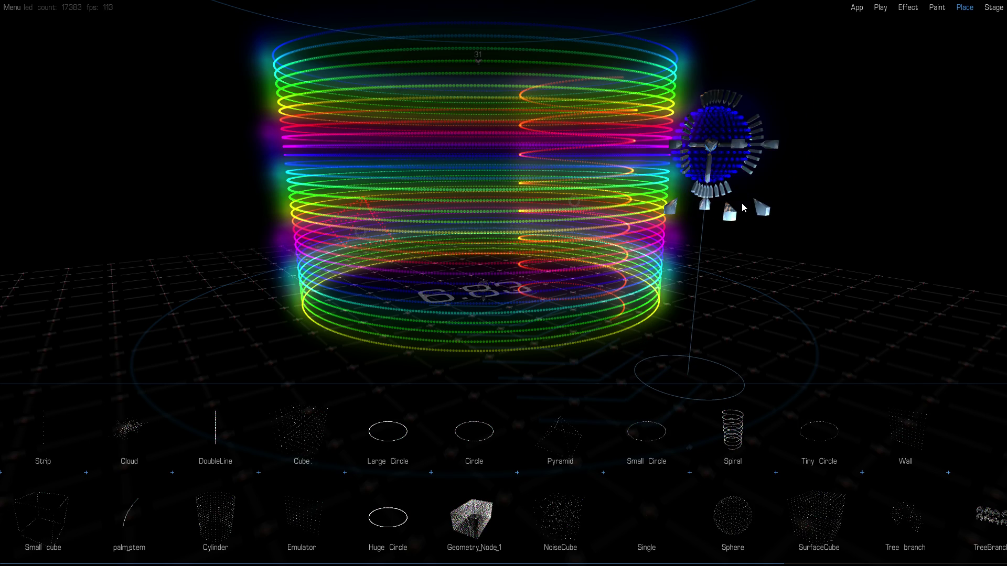
pyautogui.moveTo(709, 171); pyautogui.dragTo(695, 347)
# Array the sphere into a row of copies and bend the row into a ring around the circle stack
pyautogui.rightClick(695, 329)
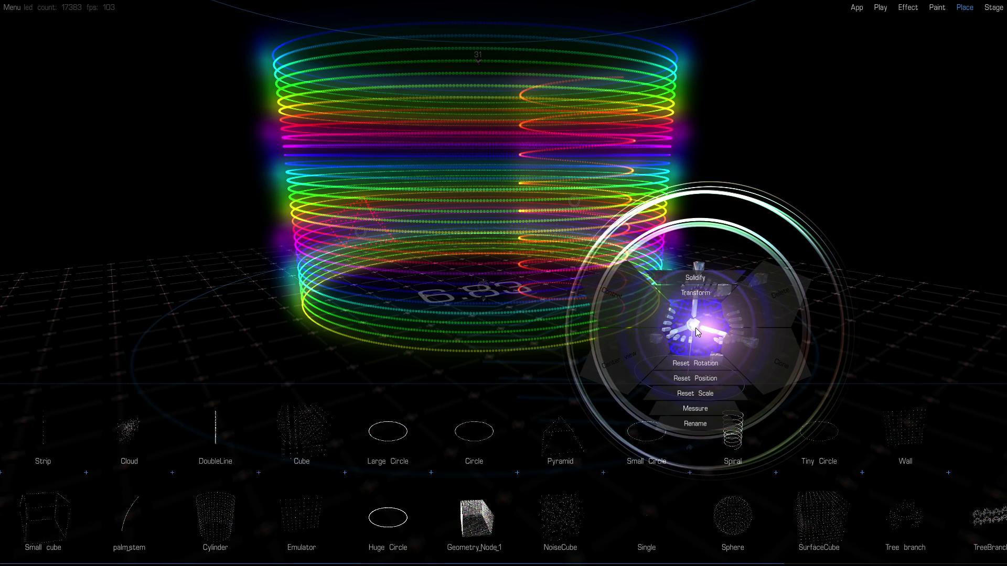
pyautogui.click(696, 293)
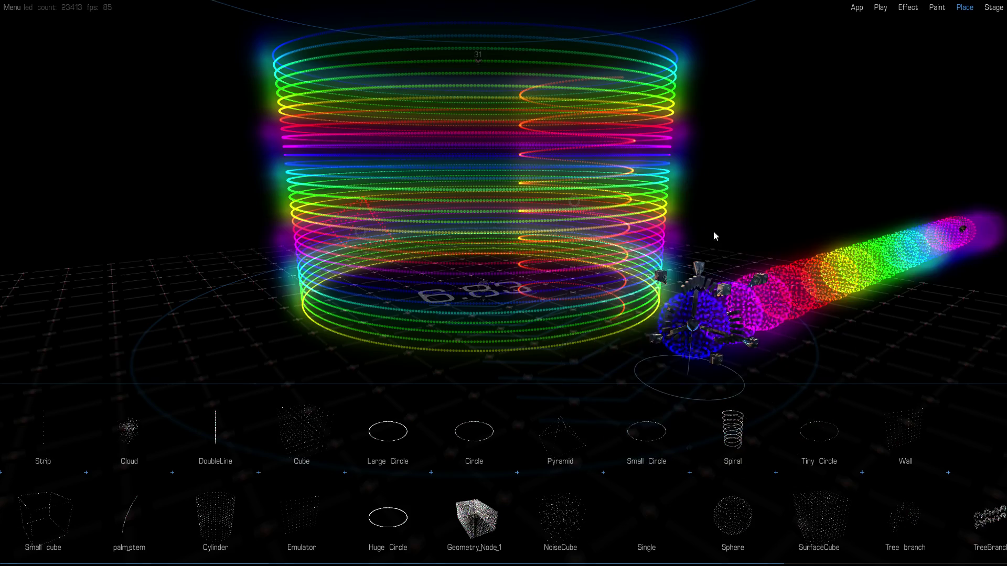
pyautogui.moveTo(715, 234); pyautogui.dragTo(554, 179, button='middle')
pyautogui.scroll(-5, 574, 188)
pyautogui.scroll(3, 721, 226)
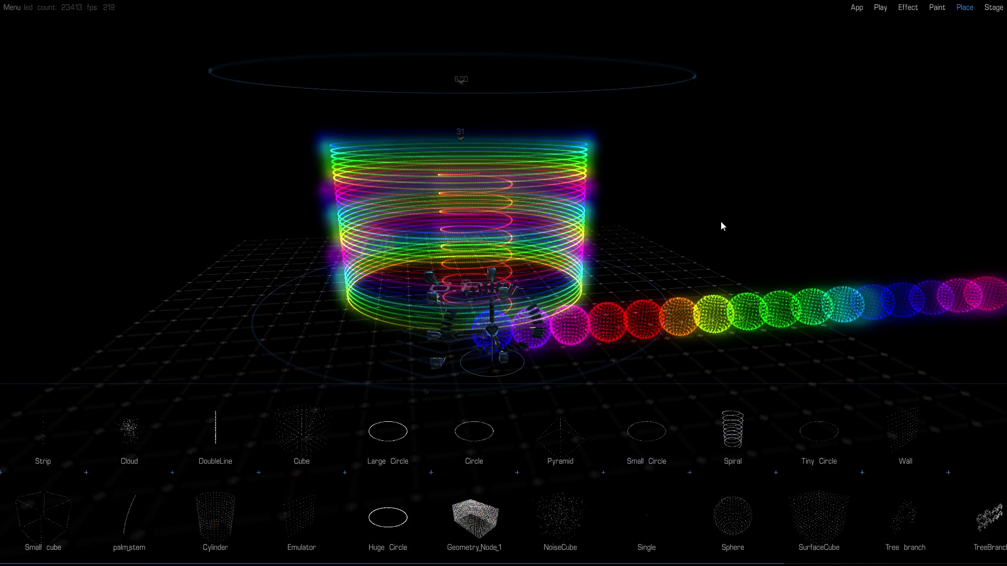
pyautogui.click(538, 326)
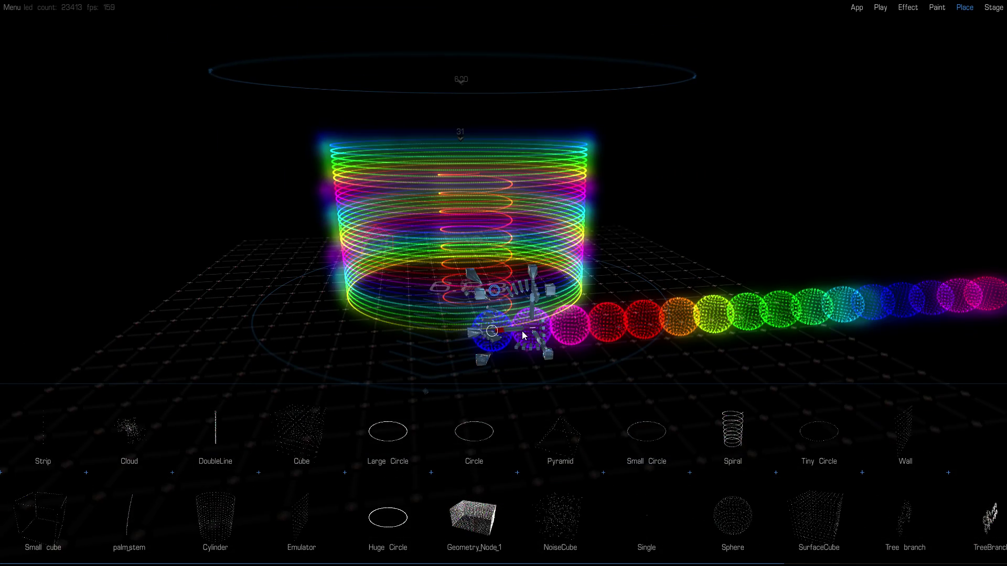
pyautogui.moveTo(524, 330); pyautogui.dragTo(625, 345)
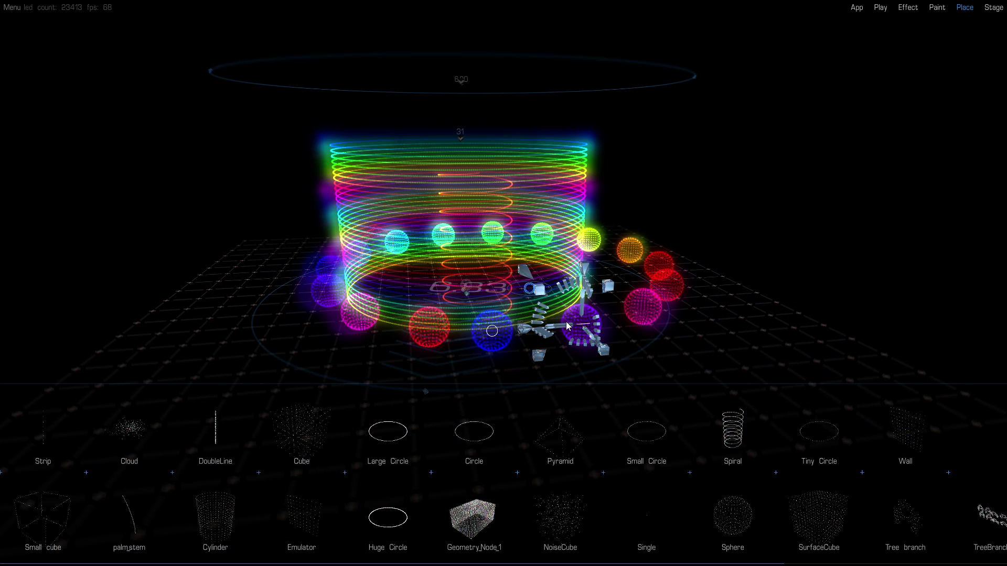
pyautogui.moveTo(561, 326)
pyautogui.mouseDown()
pyautogui.moveTo(528, 328)
pyautogui.moveTo(549, 327)
pyautogui.mouseUp()
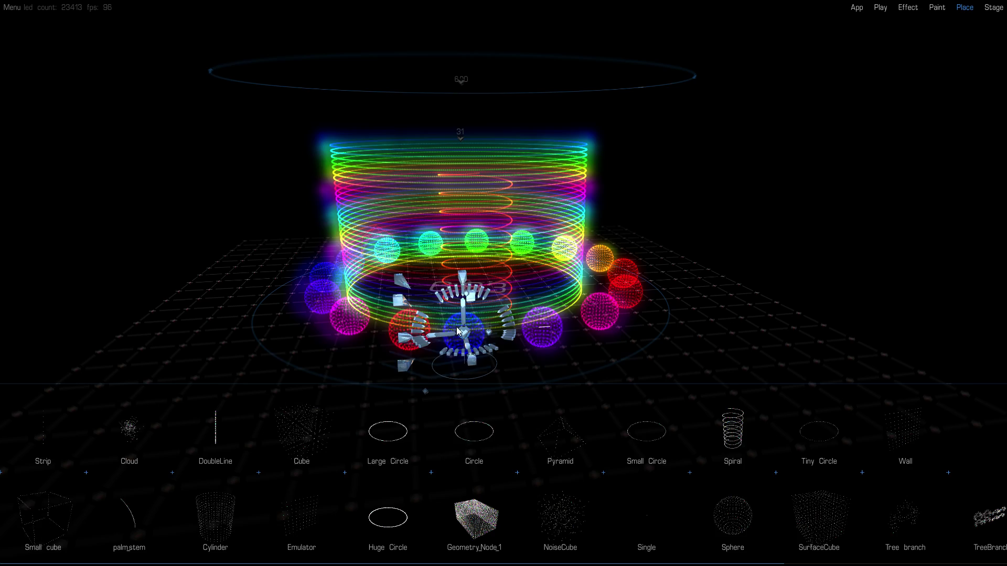
# Array the ring of spheres upward into a tall cylinder of stacked rings
pyautogui.rightClick(466, 334)
pyautogui.click(461, 281)
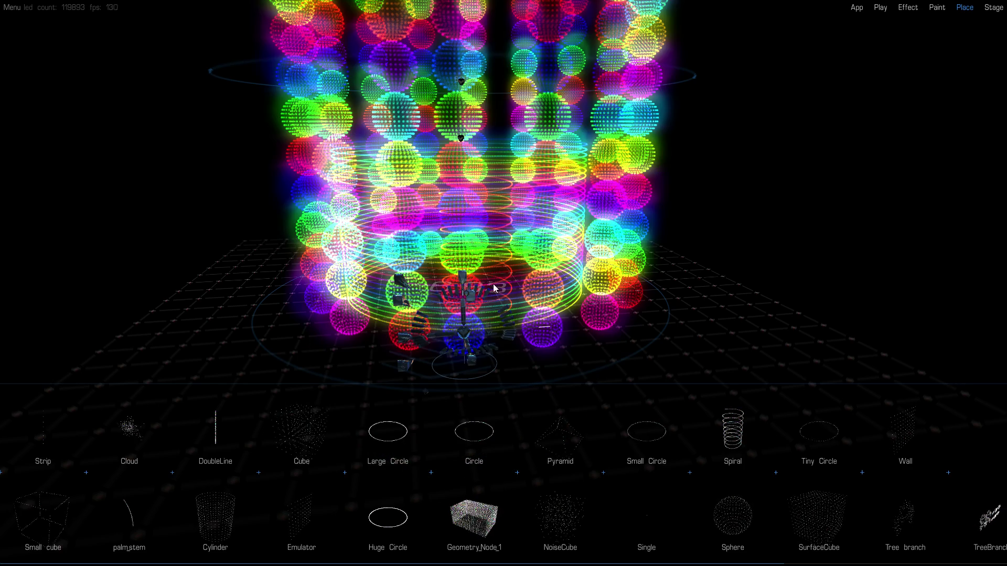
pyautogui.scroll(-8, 566, 187)
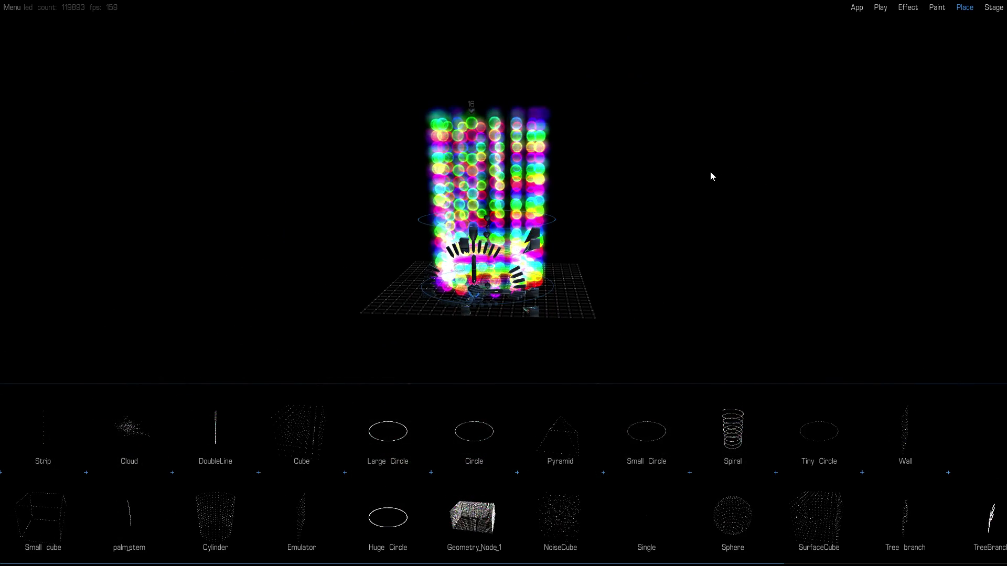
# Lower the height of the sphere array so the cylinder holds only six stacked rings
pyautogui.moveTo(471, 111); pyautogui.dragTo(456, 250)
pyautogui.scroll(8, 726, 242)
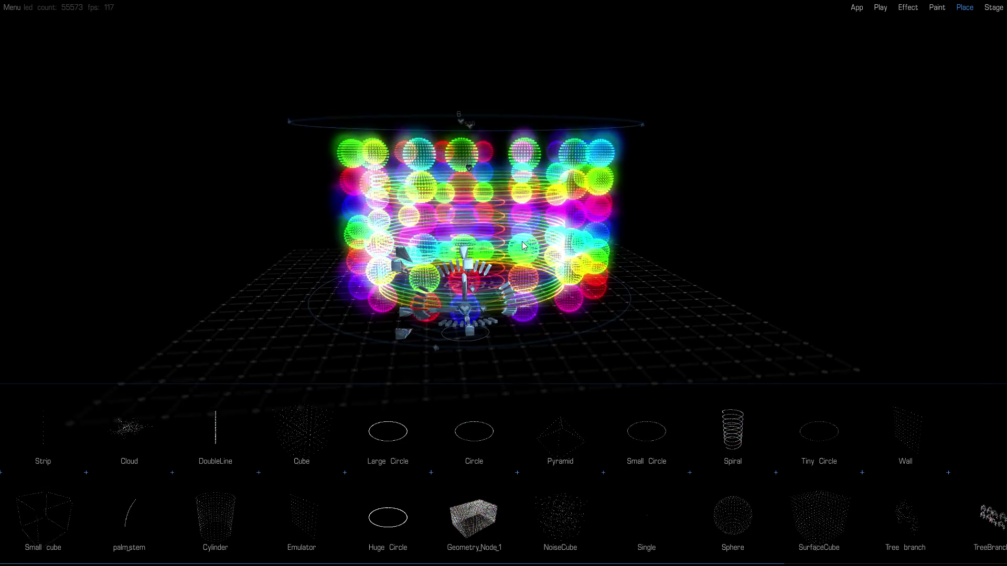
pyautogui.moveTo(802, 395); pyautogui.dragTo(851, 315, button='middle')
pyautogui.moveTo(593, 340); pyautogui.dragTo(576, 360)
pyautogui.moveTo(649, 162); pyautogui.dragTo(459, 119, button='middle')
pyautogui.moveTo(704, 179); pyautogui.dragTo(564, 119, button='middle')
pyautogui.scroll(3, 564, 119)
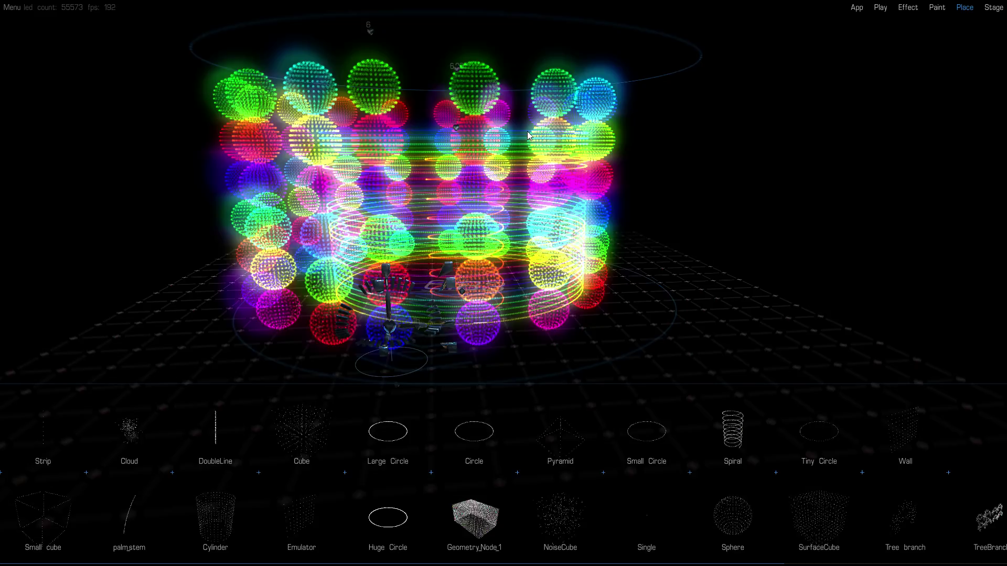
pyautogui.moveTo(496, 126); pyautogui.dragTo(710, 171, button='middle')
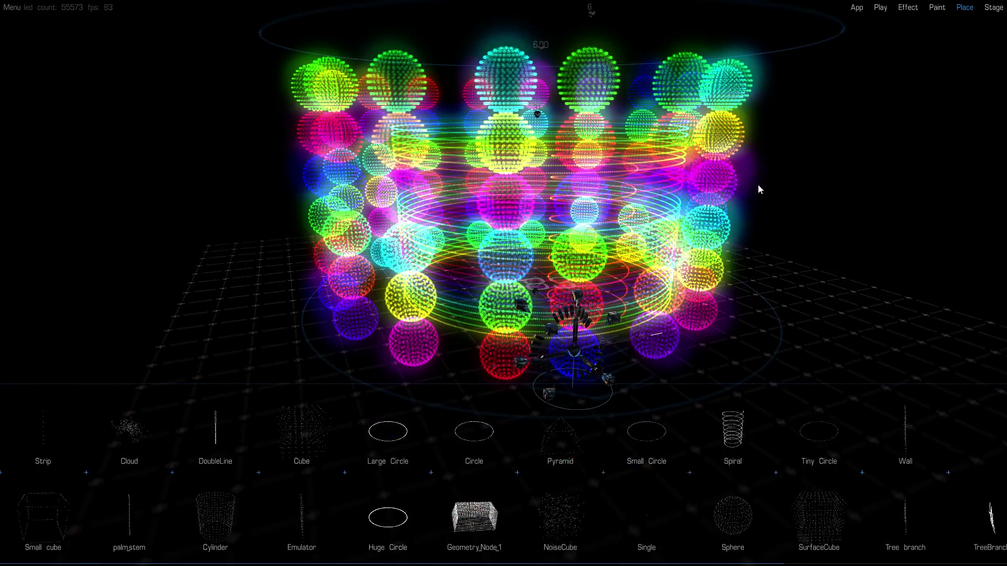
# Create a new effect in the effect editor and add a Sphere to it
pyautogui.click(908, 8)
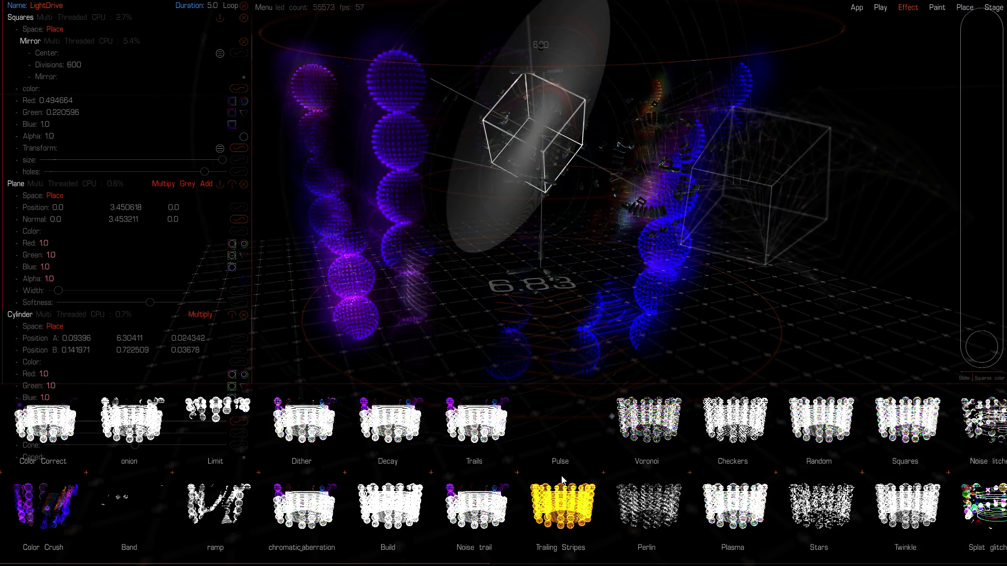
pyautogui.moveTo(474, 563); pyautogui.dragTo(974, 564)
pyautogui.click(826, 435)
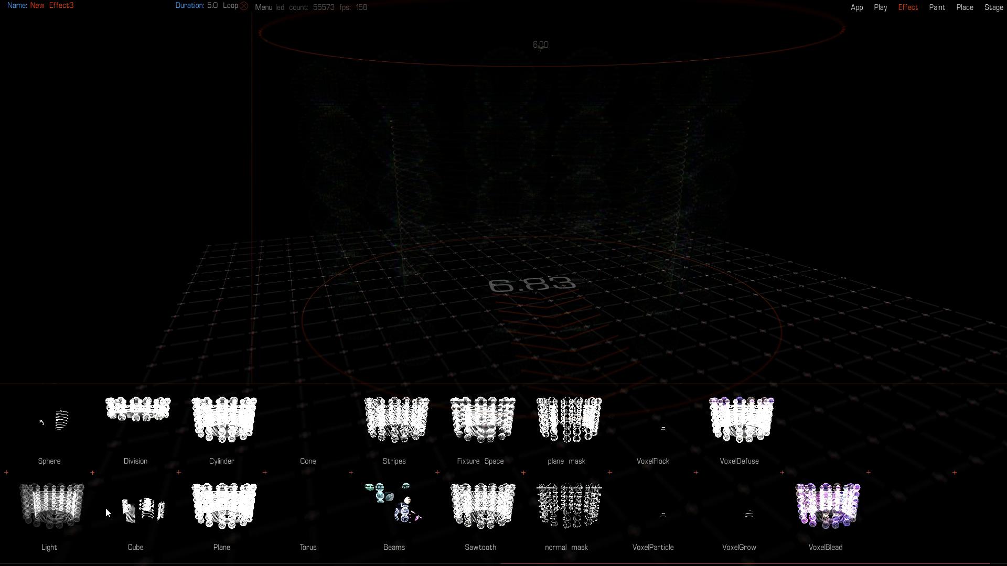
pyautogui.click(62, 432)
# Move the effect sphere away from the centre to about 3.91 on its third position axis and enlarge it slightly
pyautogui.moveTo(546, 177); pyautogui.dragTo(838, 174, button='middle')
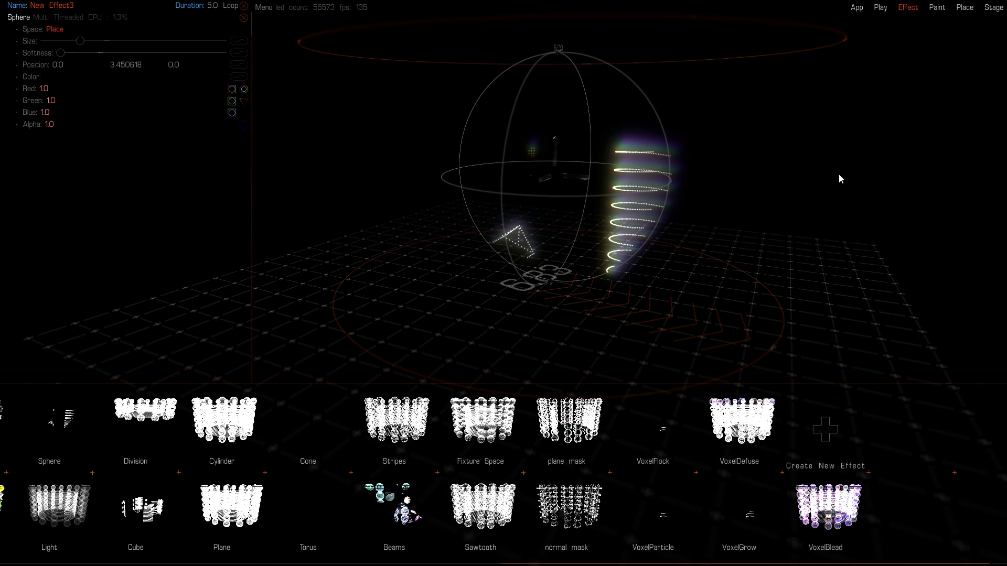
pyautogui.moveTo(579, 182); pyautogui.dragTo(761, 173)
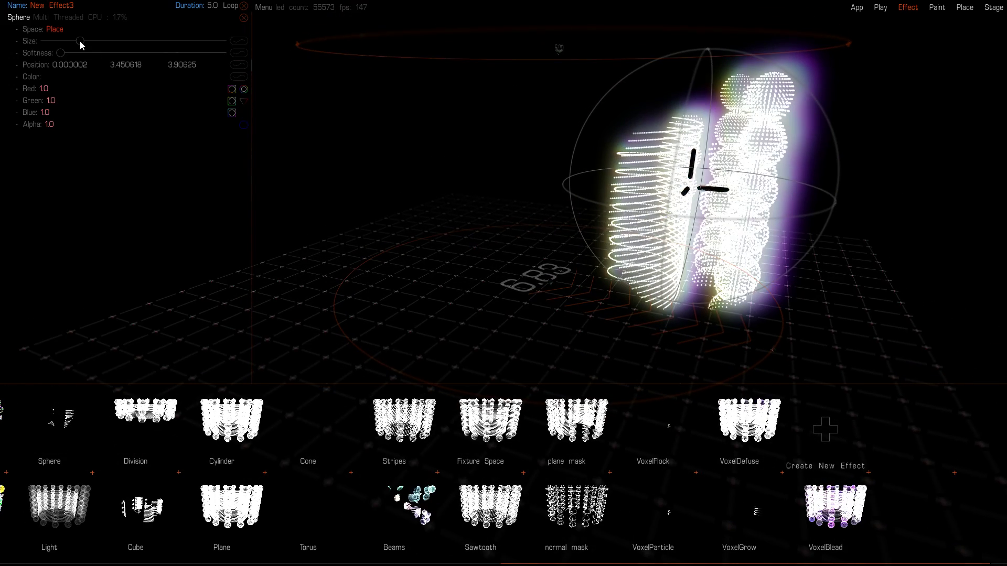
pyautogui.moveTo(81, 46); pyautogui.dragTo(47, 66)
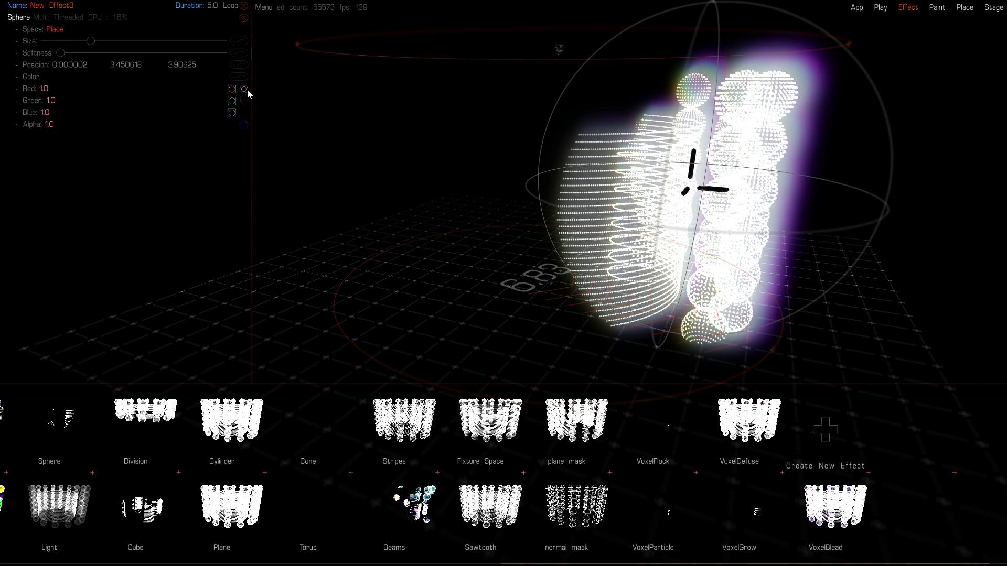
# Set the sphere's colour to about green 0.95 and blue 0.89, and move it near the centre, about 0.22 on the third axis
pyautogui.moveTo(247, 96)
pyautogui.mouseDown()
pyautogui.moveTo(225, 61)
pyautogui.moveTo(245, 90)
pyautogui.mouseUp()
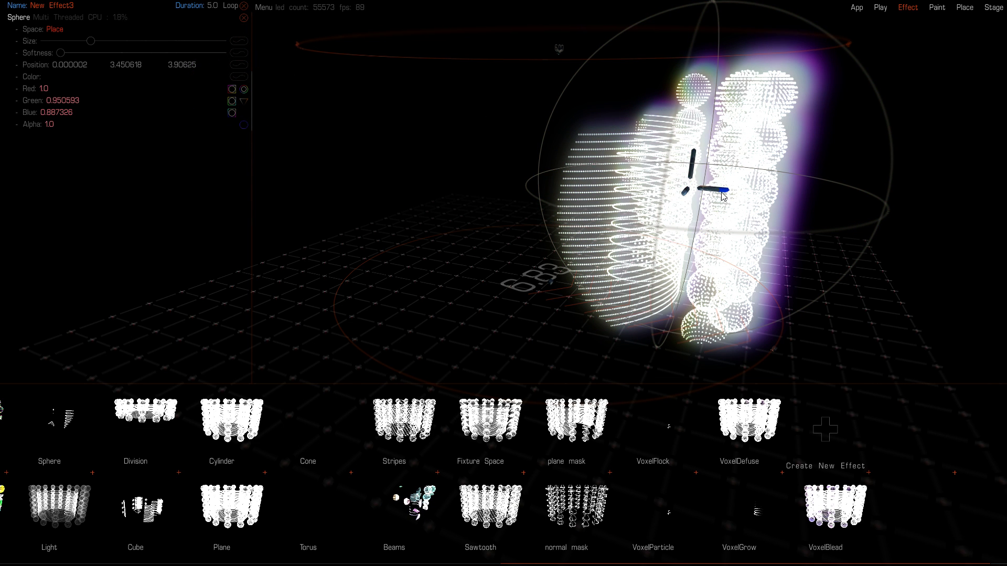
pyautogui.moveTo(722, 196); pyautogui.dragTo(586, 181)
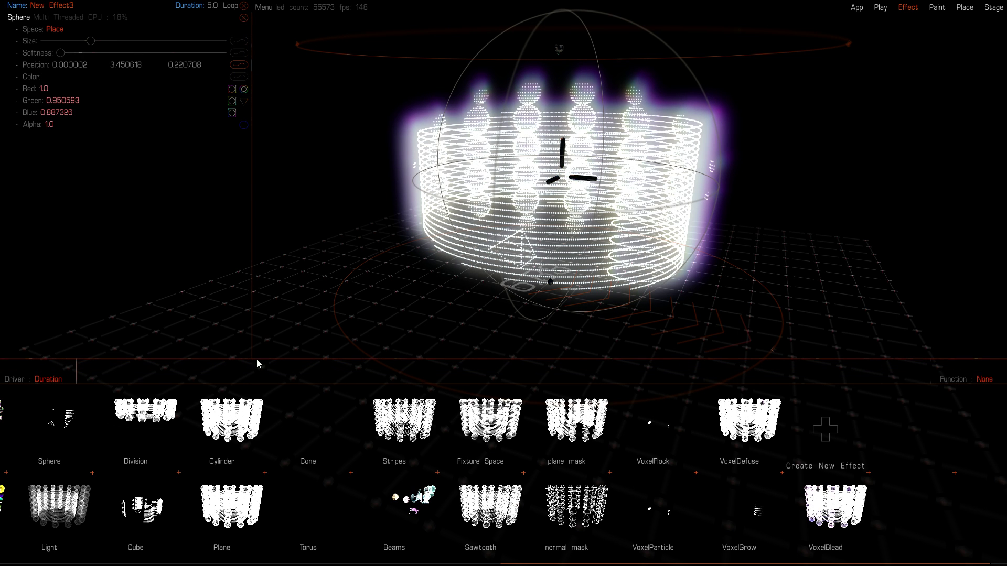
# Animate the sphere's position over the duration from below the floor, about -2.29, up to a height of about 8.43
pyautogui.moveTo(563, 147); pyautogui.dragTo(546, 321)
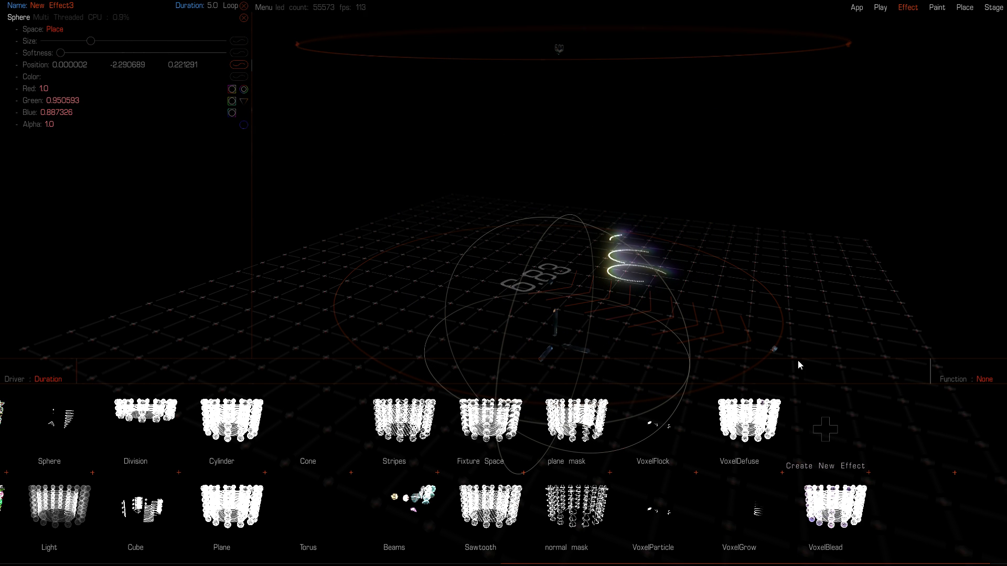
pyautogui.moveTo(557, 319); pyautogui.dragTo(596, 7)
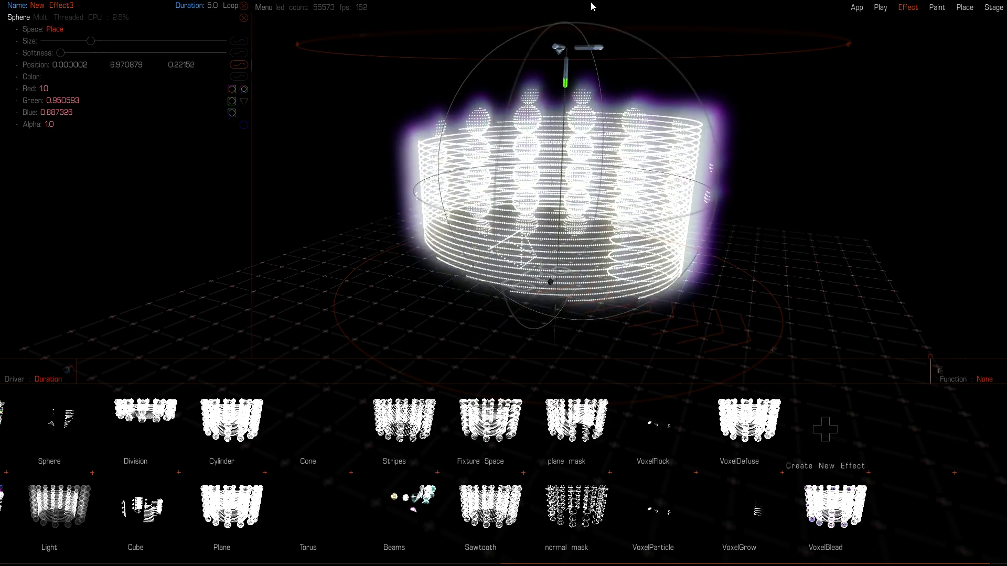
pyautogui.moveTo(575, 165); pyautogui.dragTo(636, 201, button='middle')
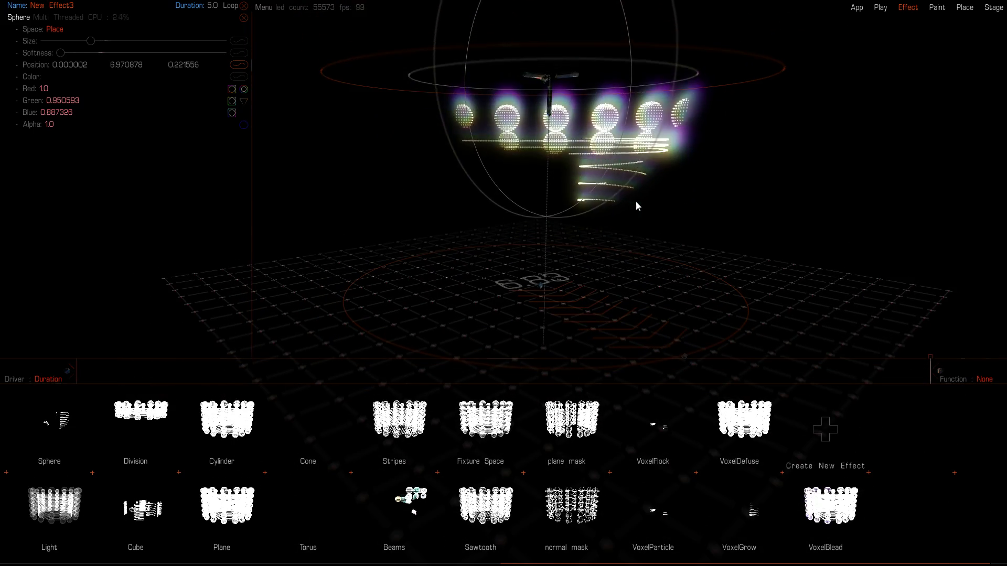
pyautogui.moveTo(550, 110); pyautogui.dragTo(550, 63)
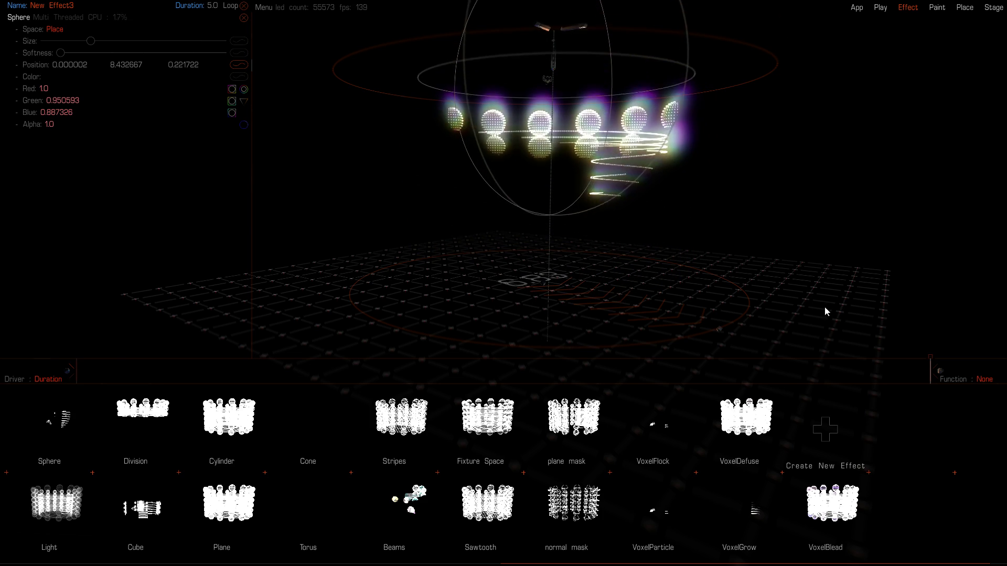
# Apply the Wiggle function to the sphere's position animation and adjust its amplitude to about 0.22
pyautogui.click(983, 380)
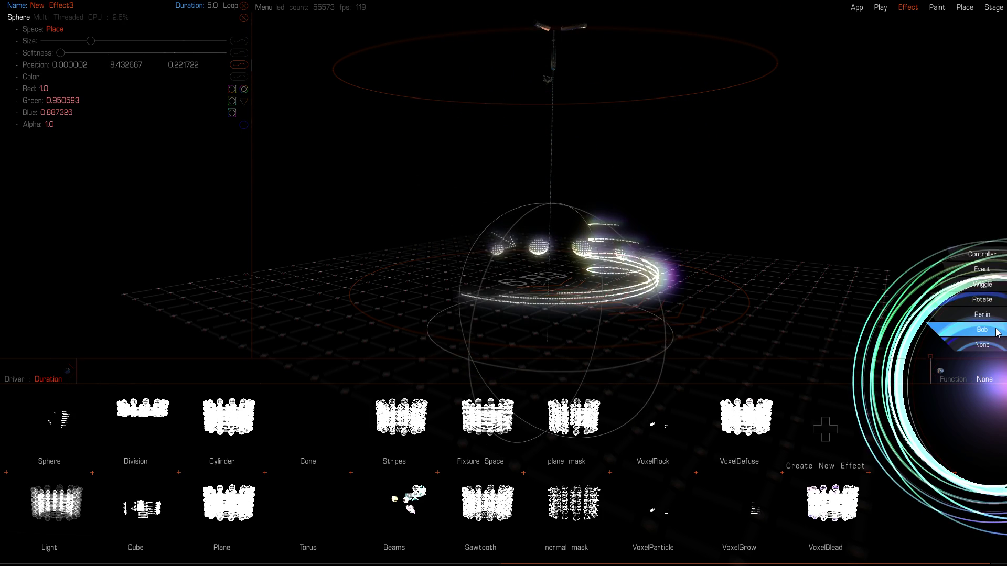
pyautogui.click(992, 285)
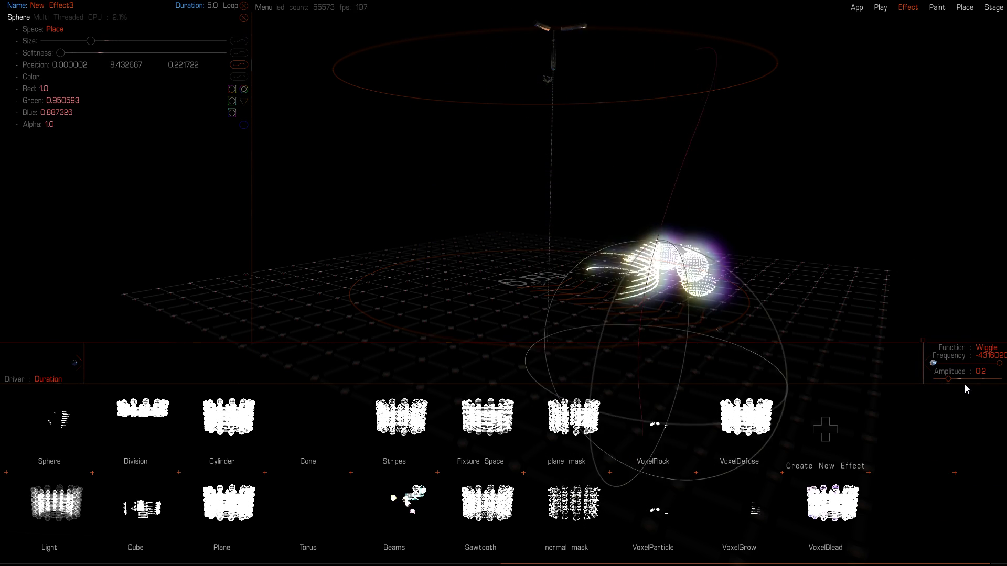
pyautogui.moveTo(949, 378); pyautogui.dragTo(970, 382)
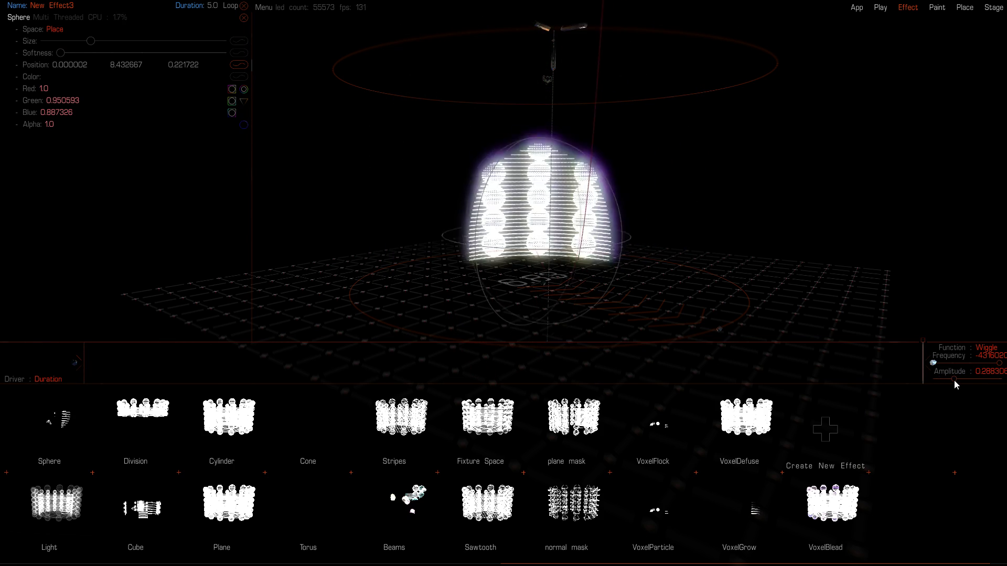
pyautogui.moveTo(956, 381); pyautogui.dragTo(949, 379)
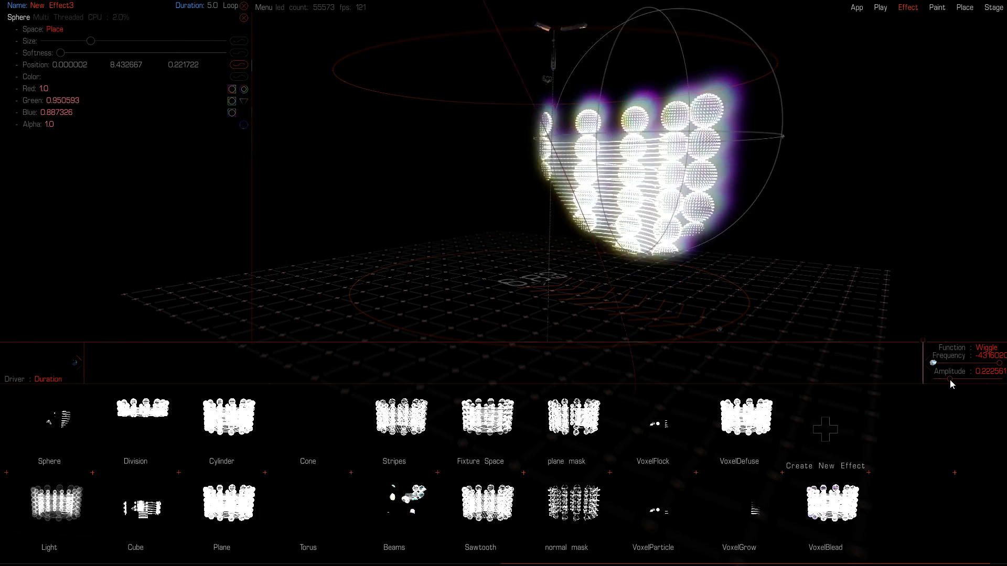
# Change the position animation function to Rotate and raise the sphere's softness to about two thirds of its range
pyautogui.click(986, 347)
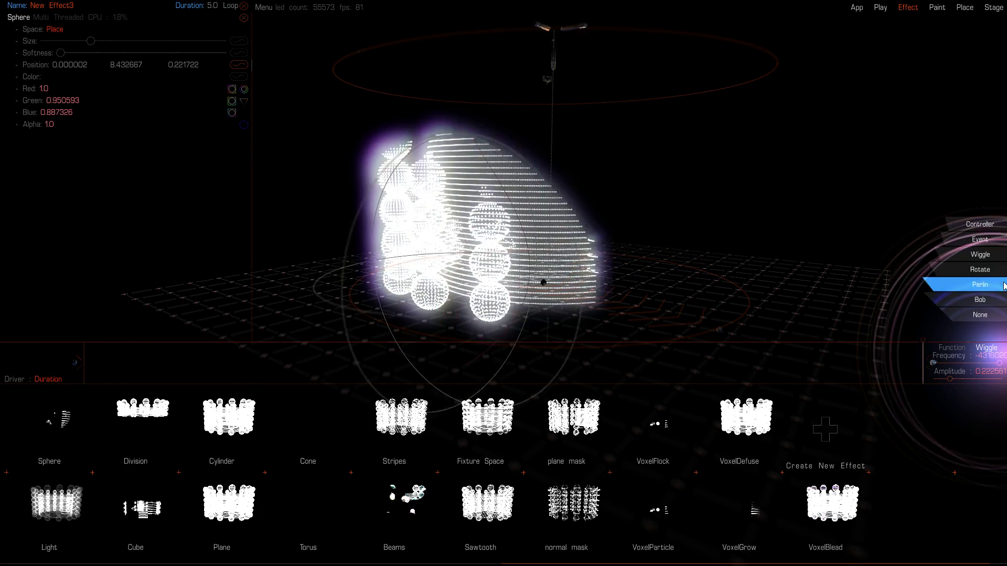
pyautogui.click(979, 269)
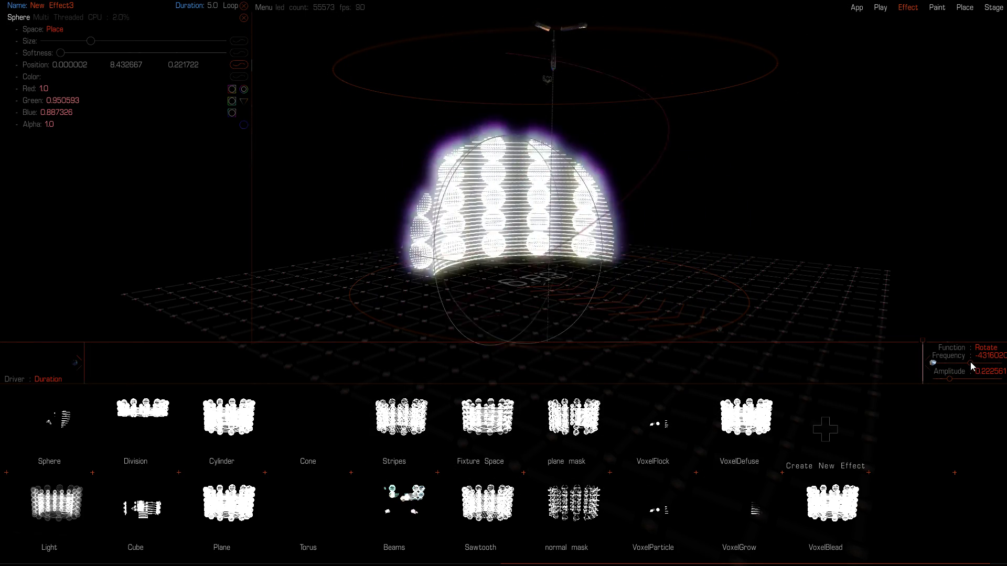
pyautogui.click(116, 53)
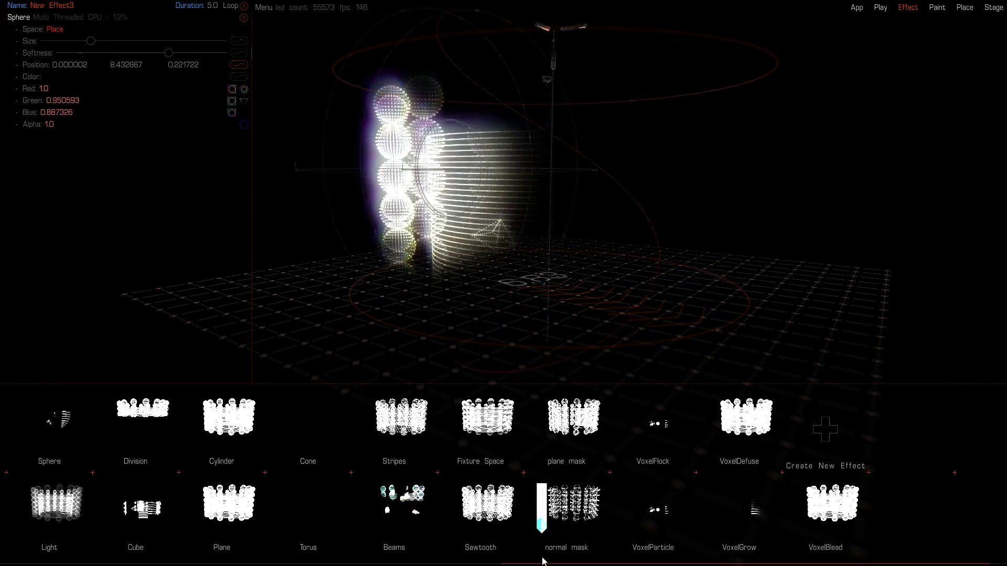
# Add a Band layer to the effect below the Sphere
pyautogui.moveTo(537, 562); pyautogui.dragTo(106, 563)
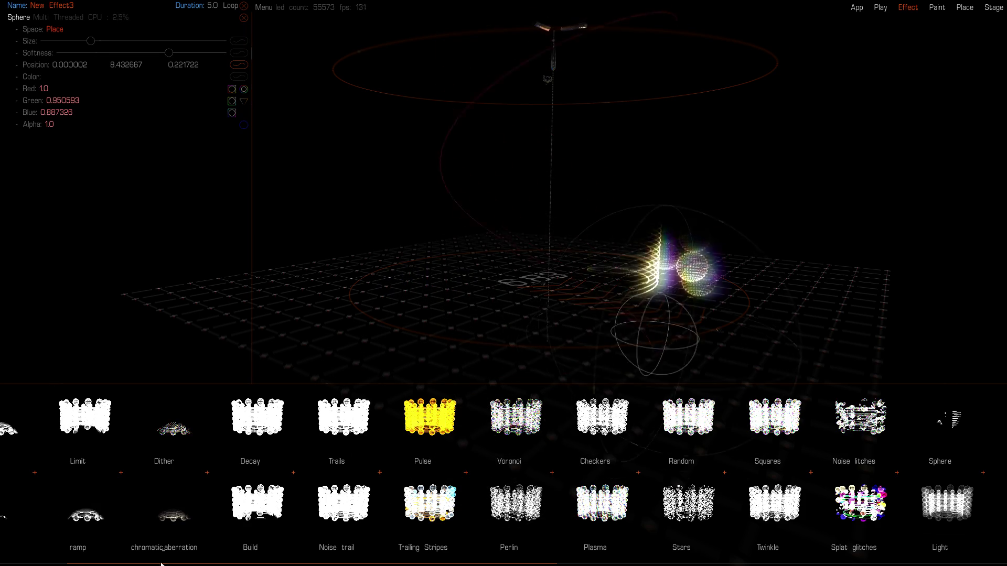
pyautogui.moveTo(136, 563); pyautogui.dragTo(101, 563)
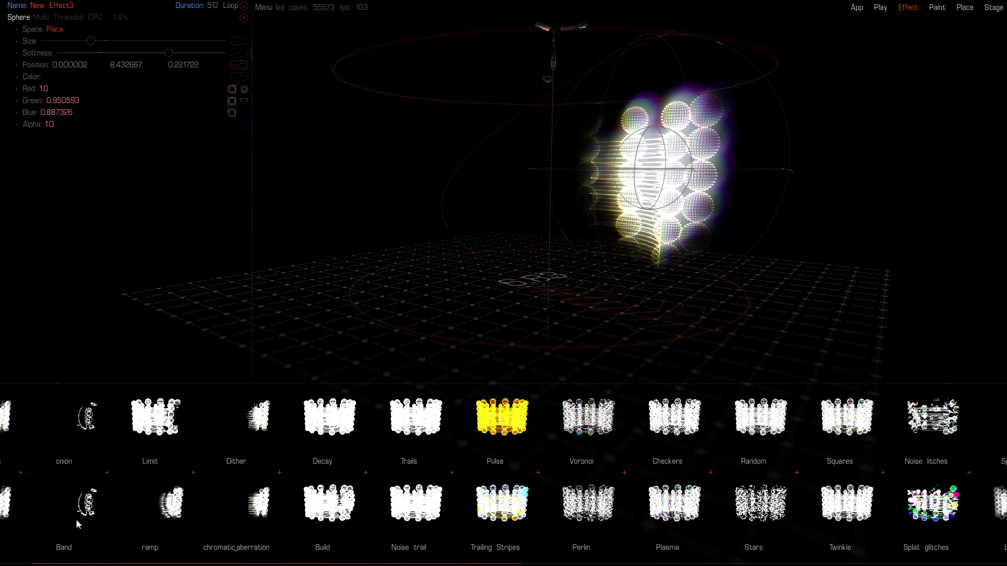
pyautogui.click(76, 519)
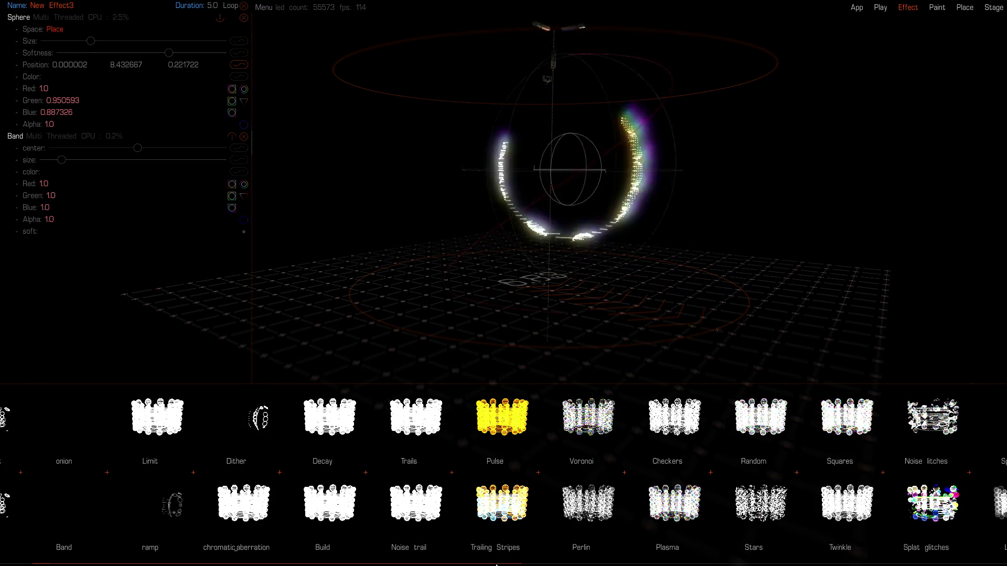
# Add a Plasma layer to the effect below the Band
pyautogui.moveTo(498, 564); pyautogui.dragTo(650, 563)
pyautogui.scroll(2, 599, 563)
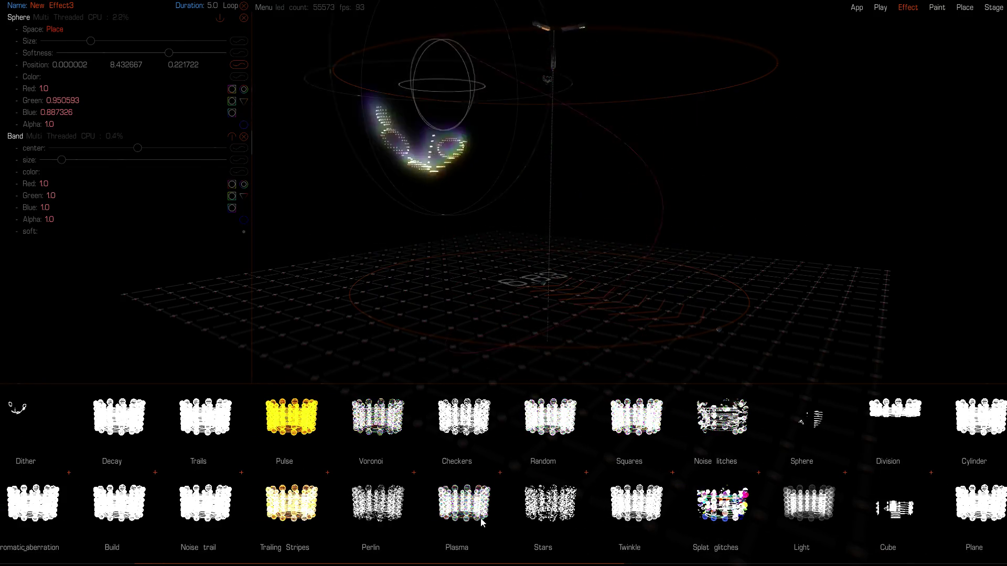
pyautogui.click(482, 520)
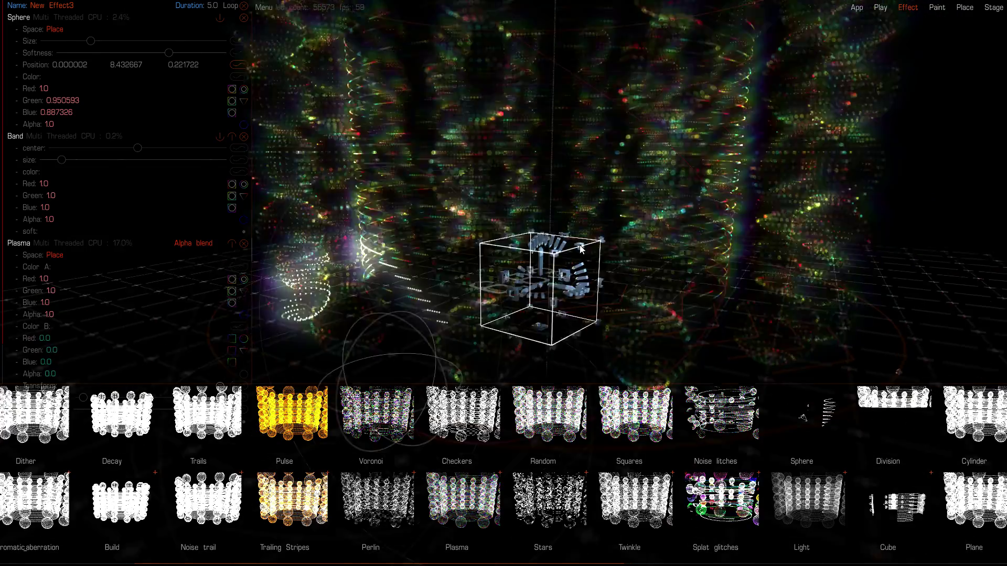
# Raise the Plasma layer's scale to its maximum and reduce its motion slightly
pyautogui.scroll(-2, 174, 293)
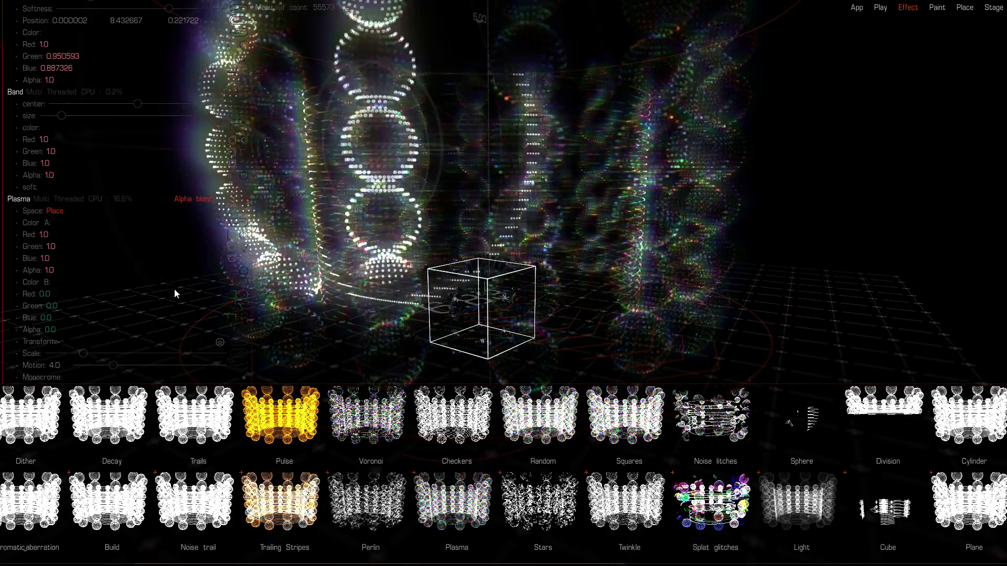
pyautogui.moveTo(82, 353); pyautogui.dragTo(534, 220)
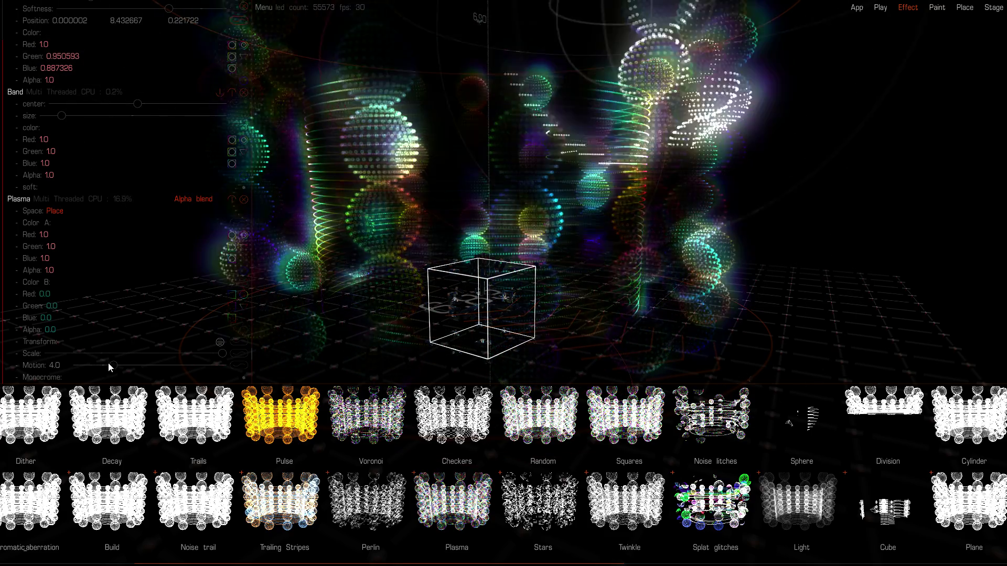
pyautogui.moveTo(111, 366)
pyautogui.mouseDown()
pyautogui.moveTo(196, 367)
pyautogui.moveTo(99, 367)
pyautogui.mouseUp()
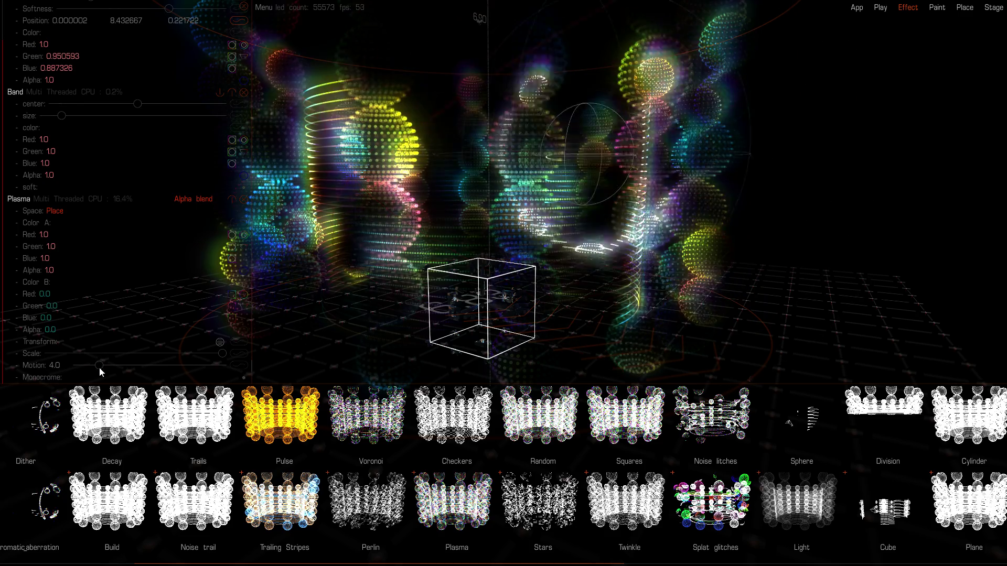
# Change the Plasma layer's blend mode to Multiply
pyautogui.click(187, 200)
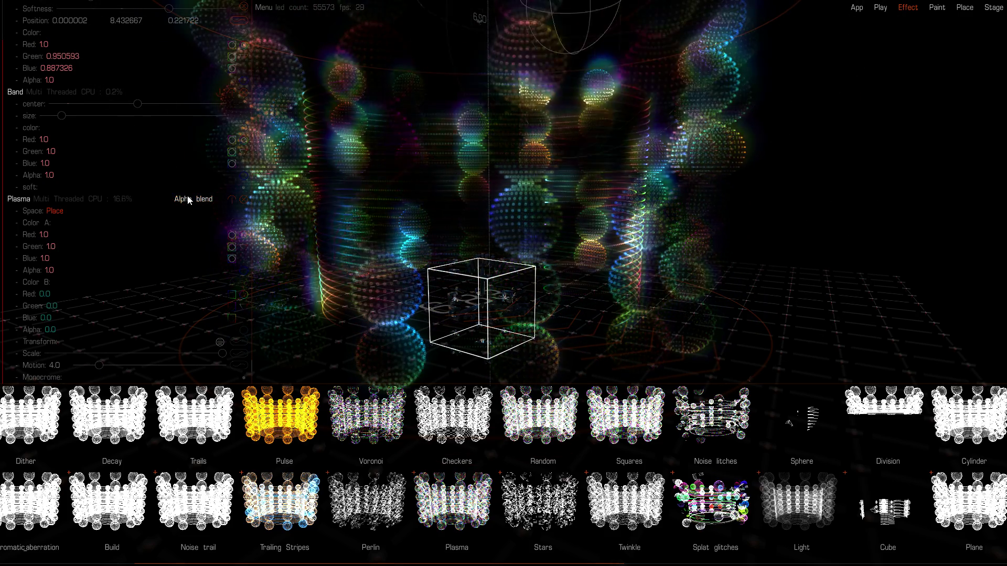
pyautogui.click(192, 201)
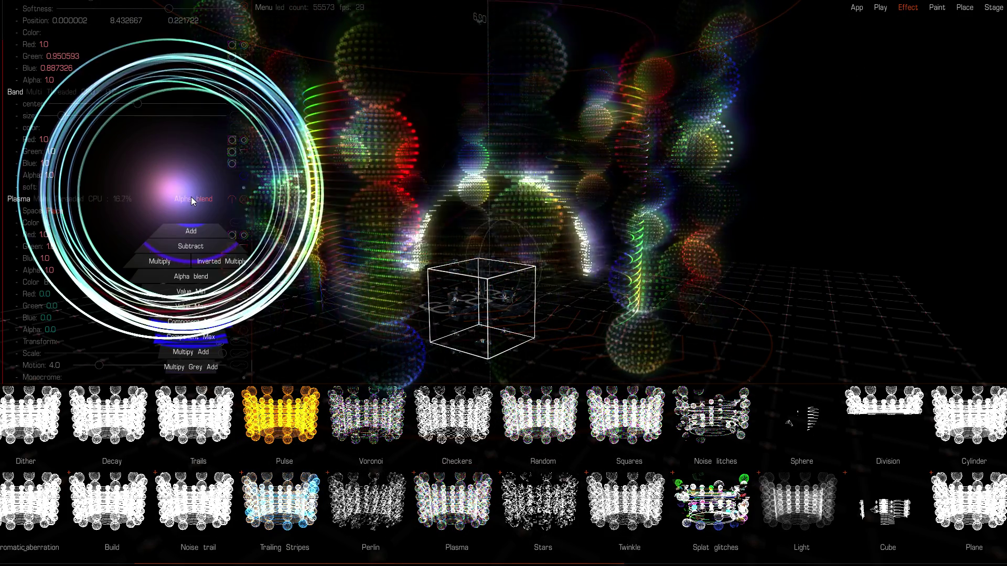
pyautogui.click(164, 262)
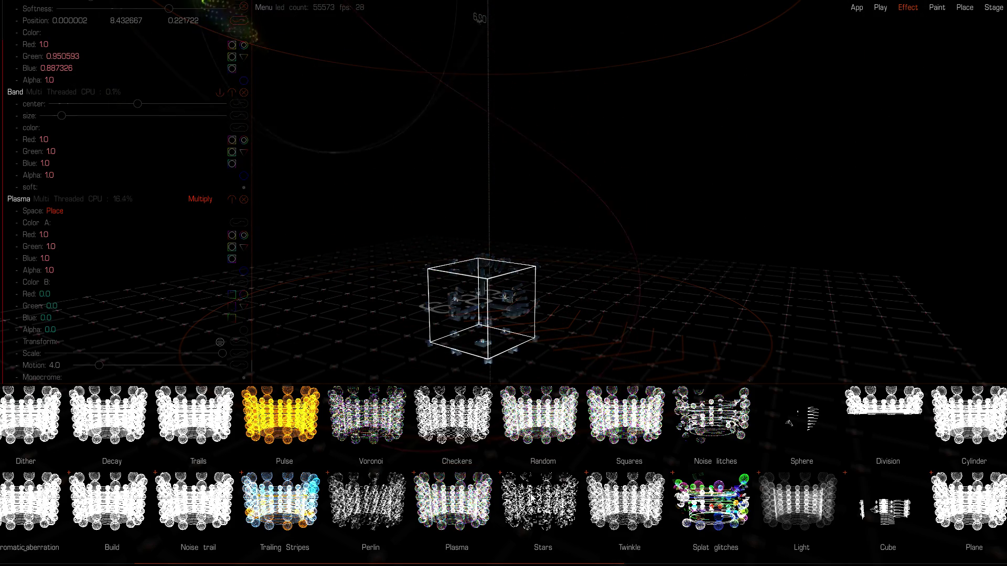
# Add a Decay layer to the effect below the Plasma and bring up its settings
pyautogui.moveTo(542, 564); pyautogui.dragTo(368, 564)
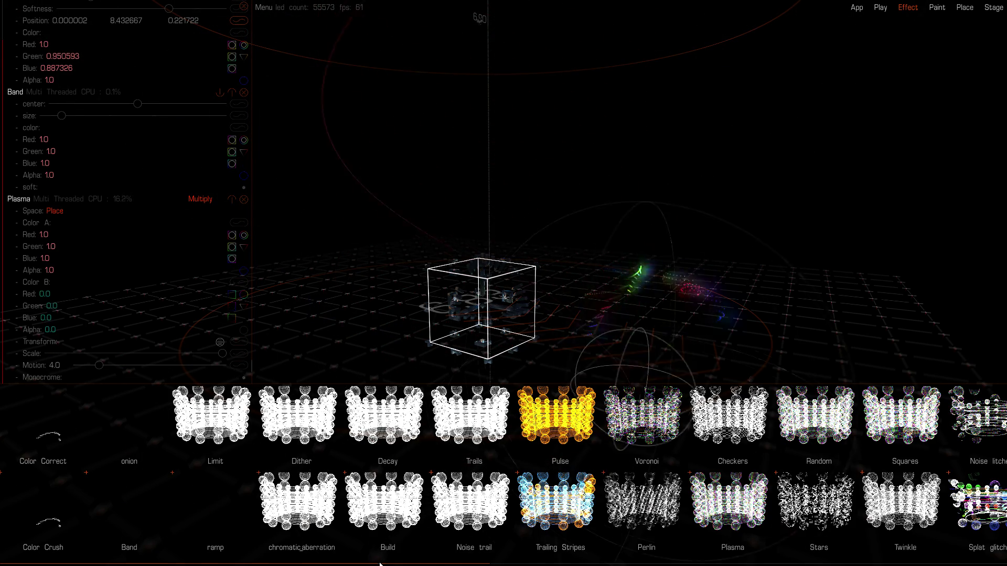
pyautogui.moveTo(404, 565); pyautogui.dragTo(440, 565)
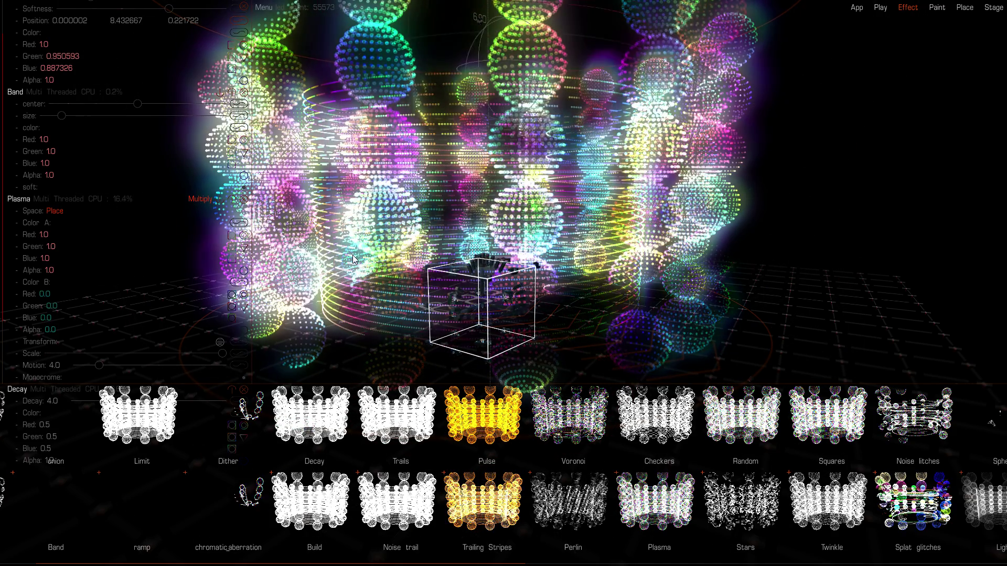
pyautogui.scroll(-3, 144, 301)
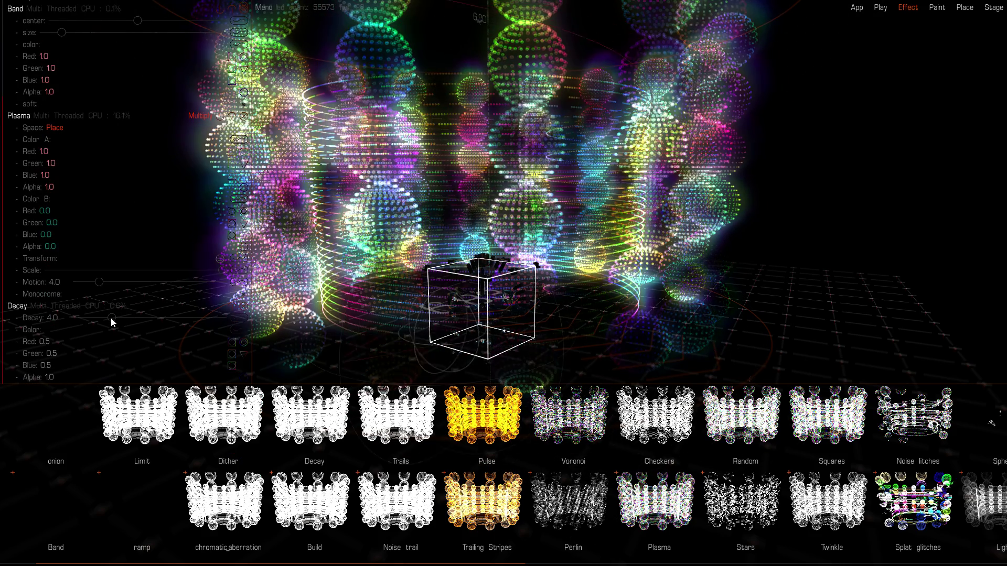
# Set the Decay layer's decay to 4.0 and tint its color with red 0.279729 and green 0.242727
pyautogui.moveTo(111, 317)
pyautogui.mouseDown()
pyautogui.moveTo(93, 318)
pyautogui.moveTo(157, 319)
pyautogui.moveTo(85, 321)
pyautogui.mouseUp()
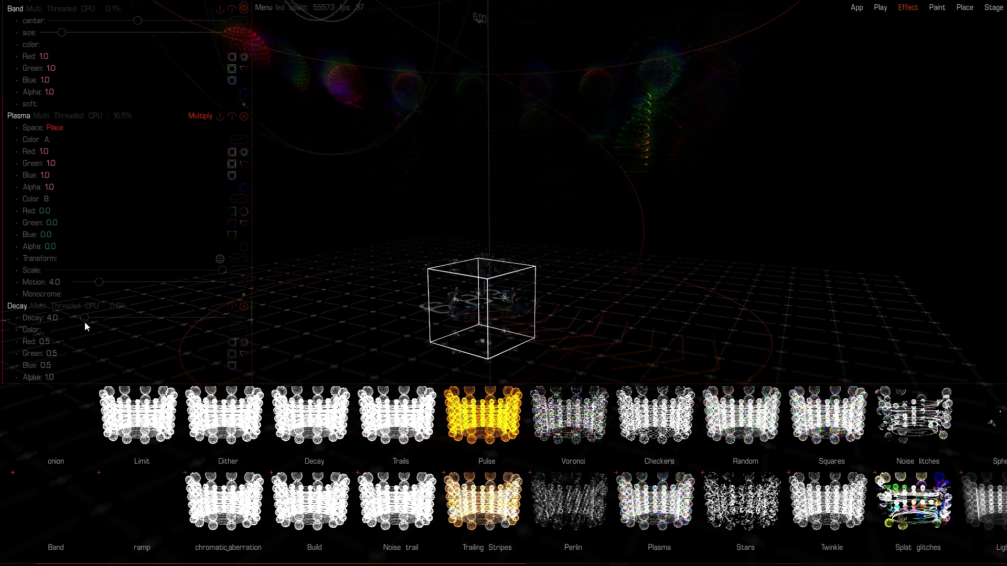
pyautogui.moveTo(240, 346); pyautogui.dragTo(219, 351)
pyautogui.scroll(-3, 530, 131)
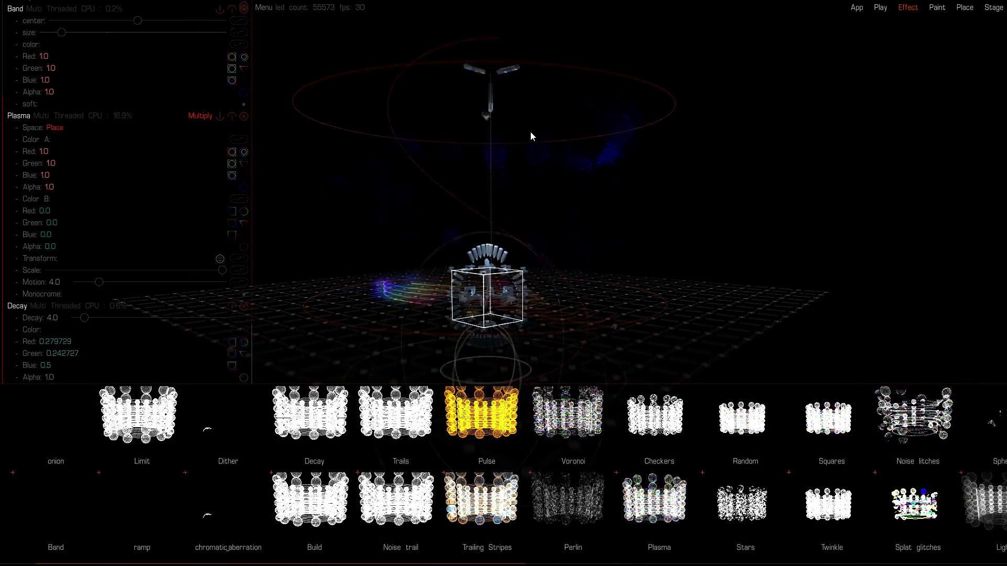
pyautogui.moveTo(530, 131); pyautogui.dragTo(625, 182)
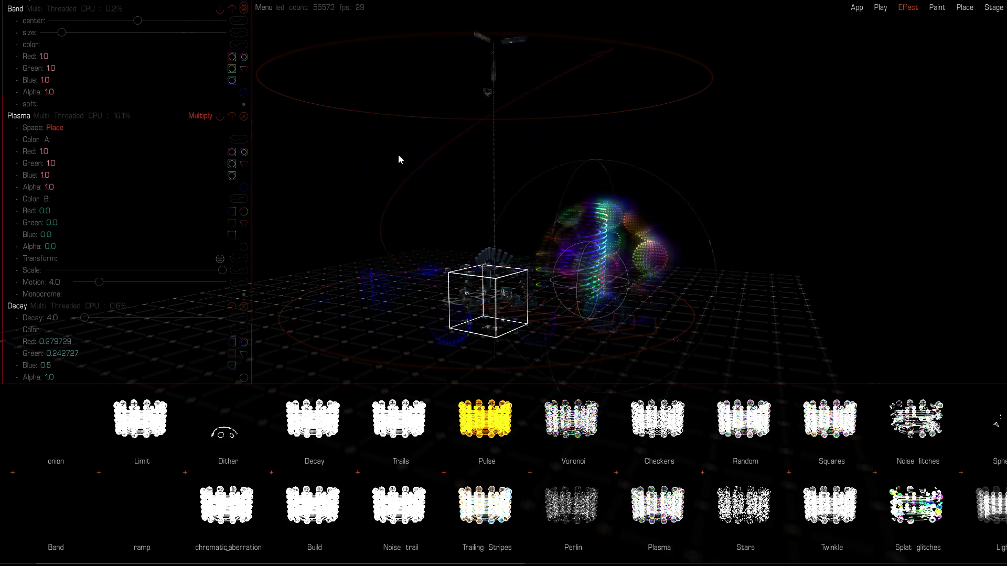
# Change the driver of the Sphere layer's position animation from Duration to Controller
pyautogui.scroll(3, 199, 101)
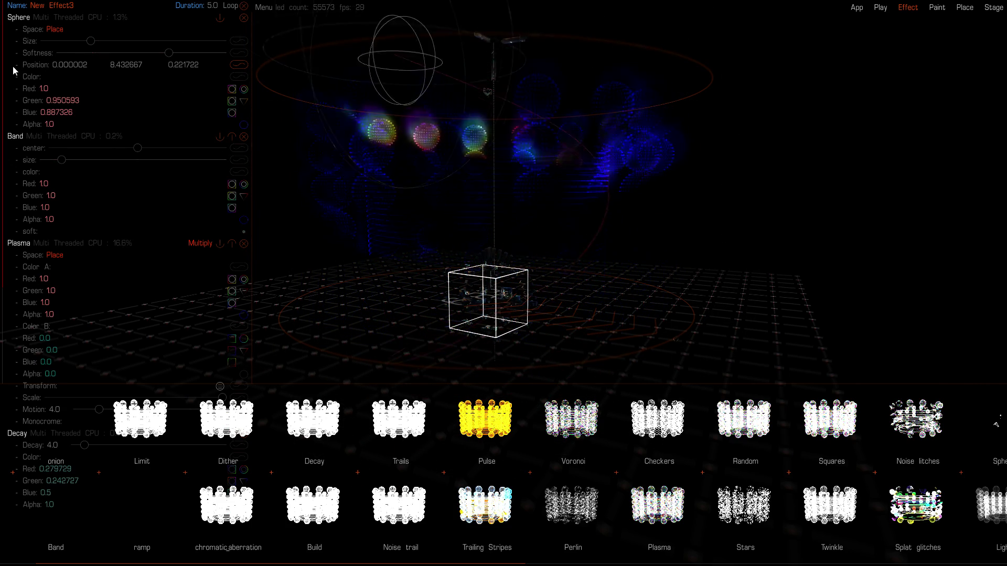
pyautogui.scroll(-4, 51, 383)
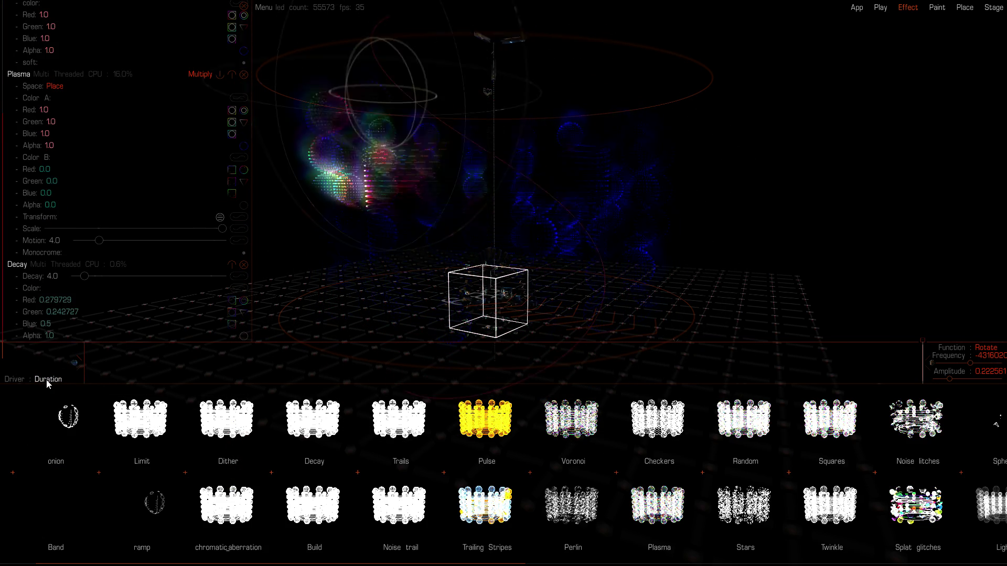
pyautogui.click(47, 381)
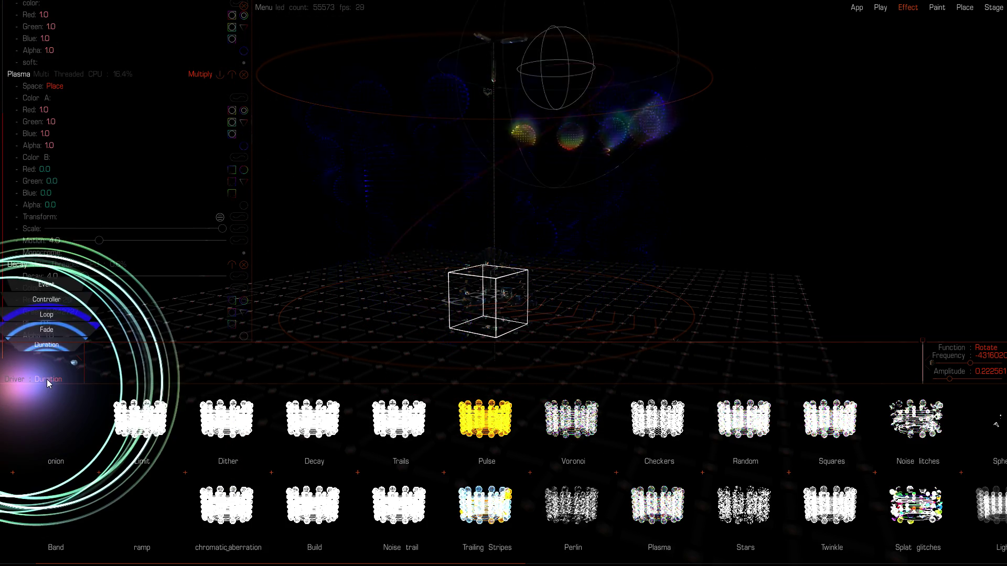
pyautogui.click(53, 303)
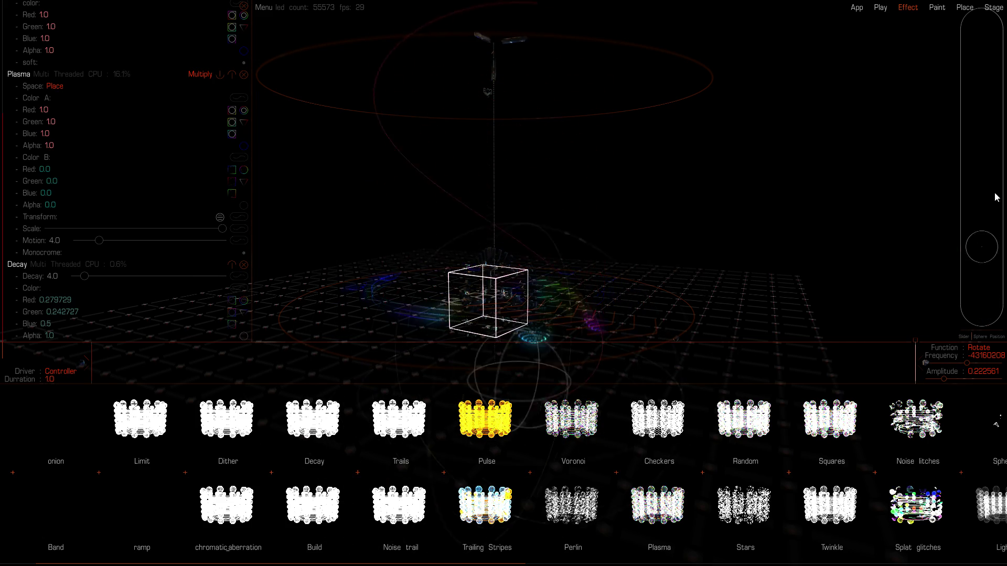
# Try out the slider controller at several low and high settings to shift the Sphere's position
pyautogui.moveTo(971, 141); pyautogui.dragTo(962, 257)
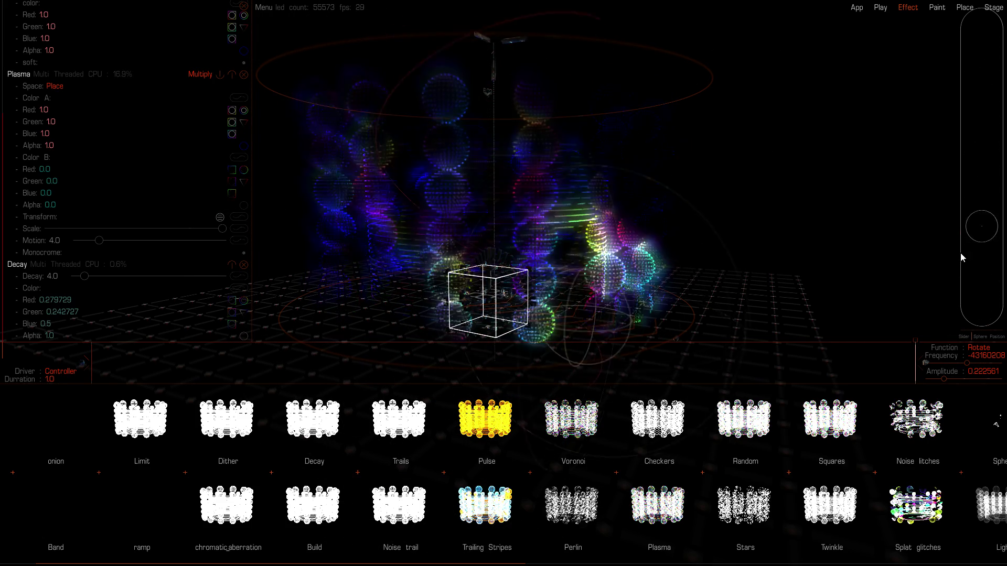
pyautogui.moveTo(986, 153); pyautogui.dragTo(1005, 113)
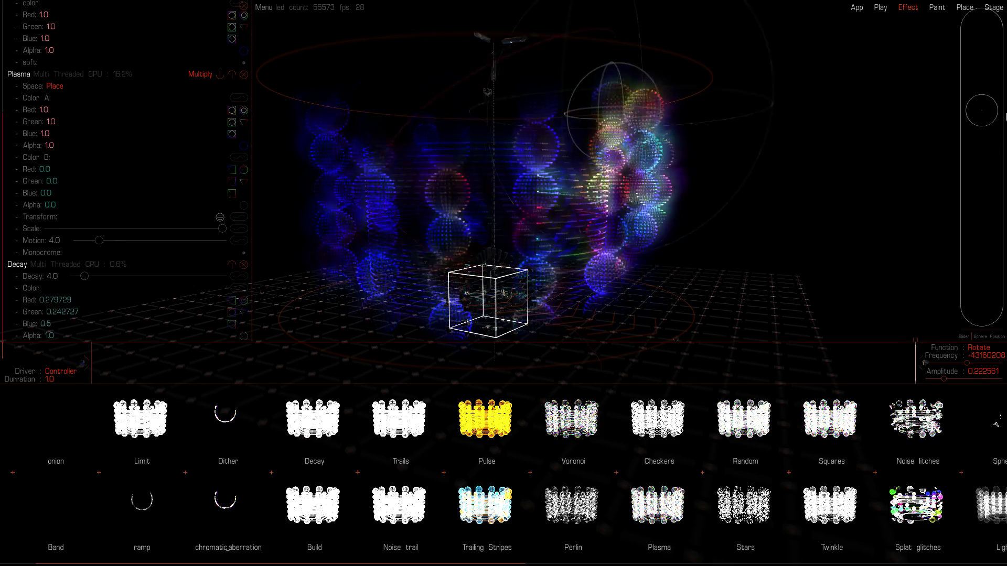
pyautogui.moveTo(981, 181); pyautogui.dragTo(981, 143)
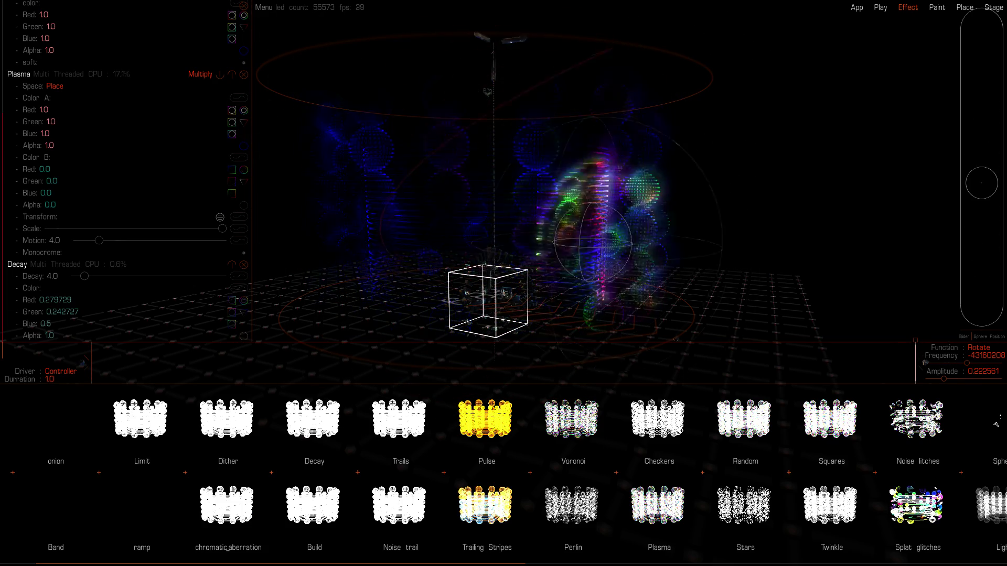
# Try the Audio Hit and Trigger controller types for the Sphere's position, then return to Slider
pyautogui.click(964, 338)
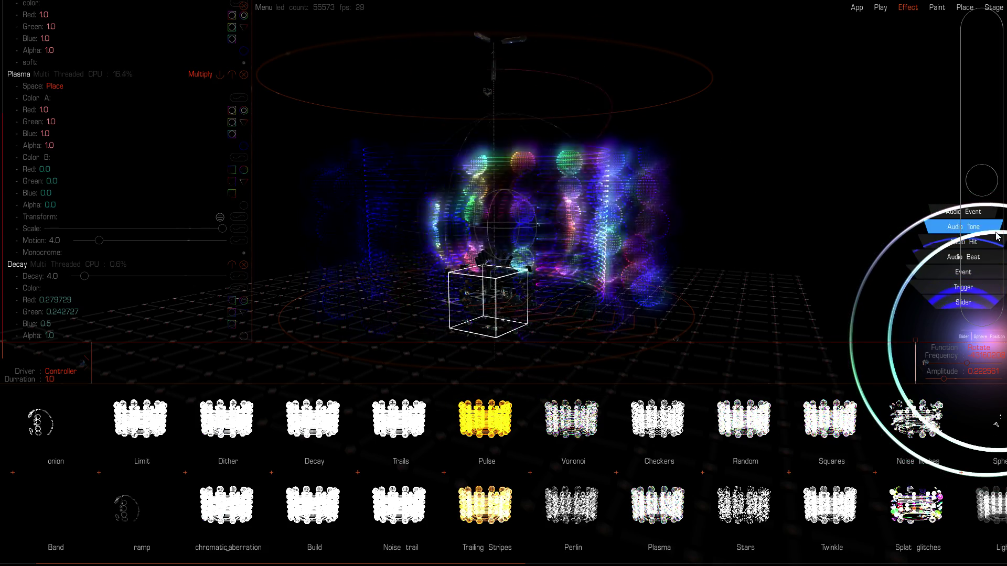
pyautogui.click(988, 249)
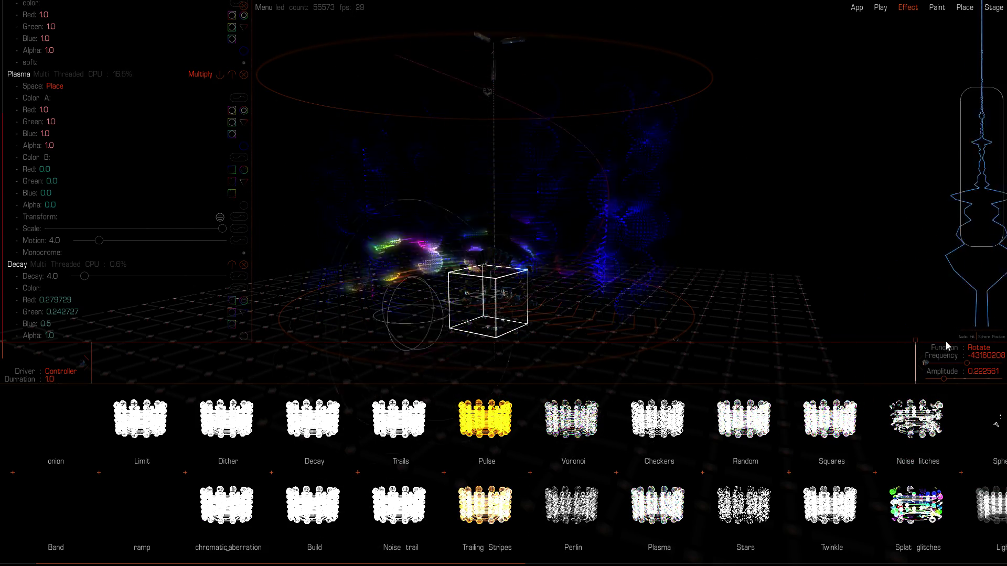
pyautogui.click(964, 338)
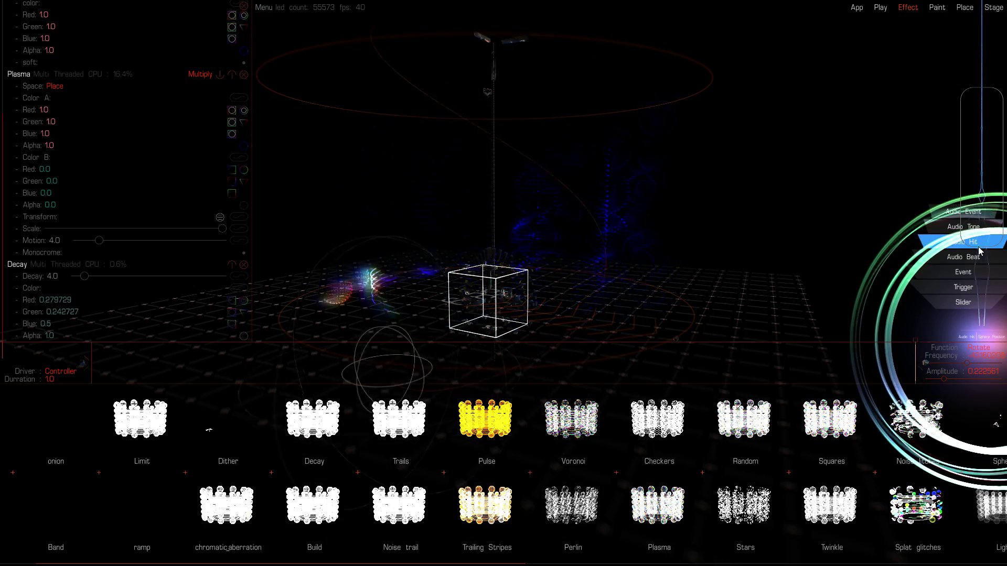
pyautogui.click(963, 289)
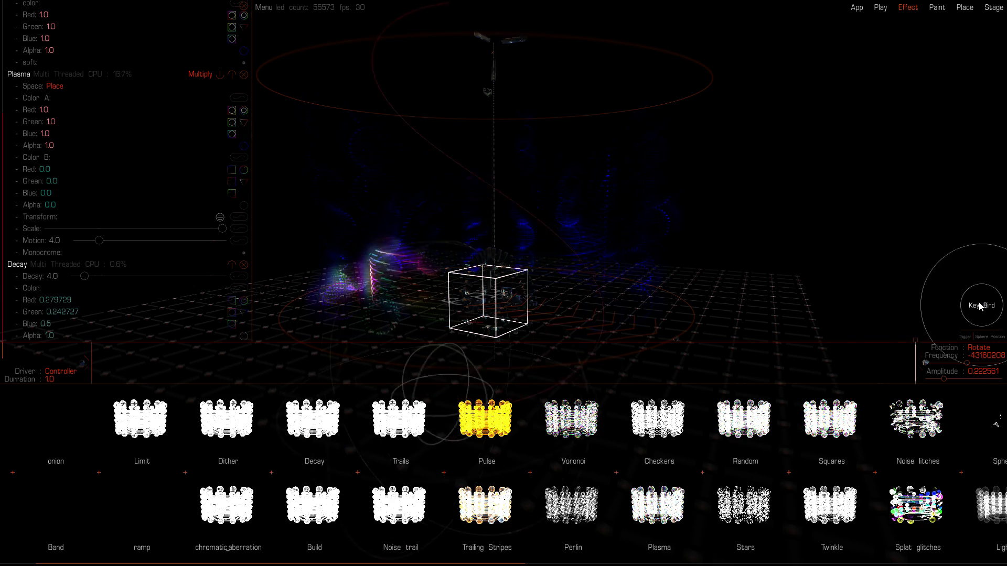
pyautogui.click(966, 337)
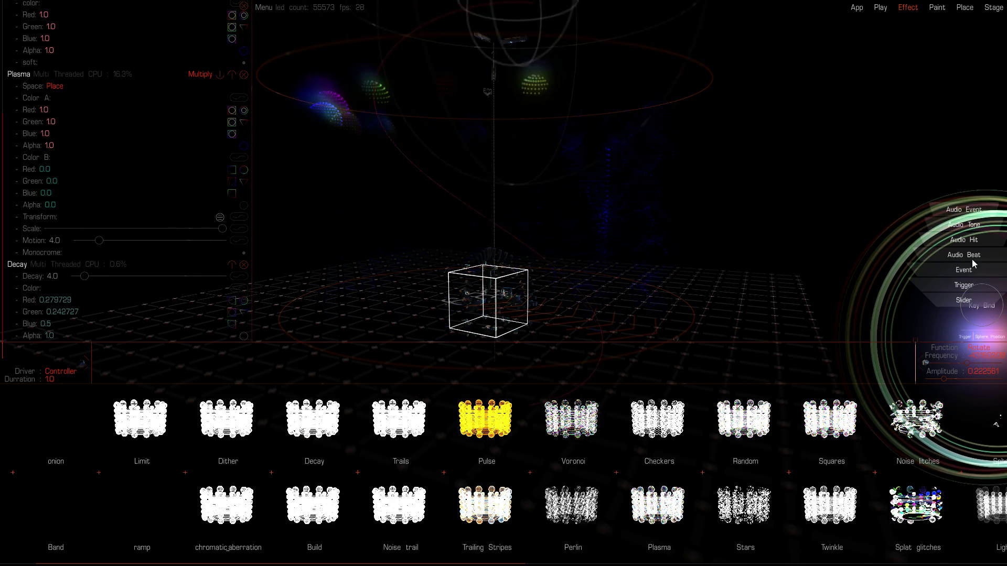
pyautogui.click(957, 303)
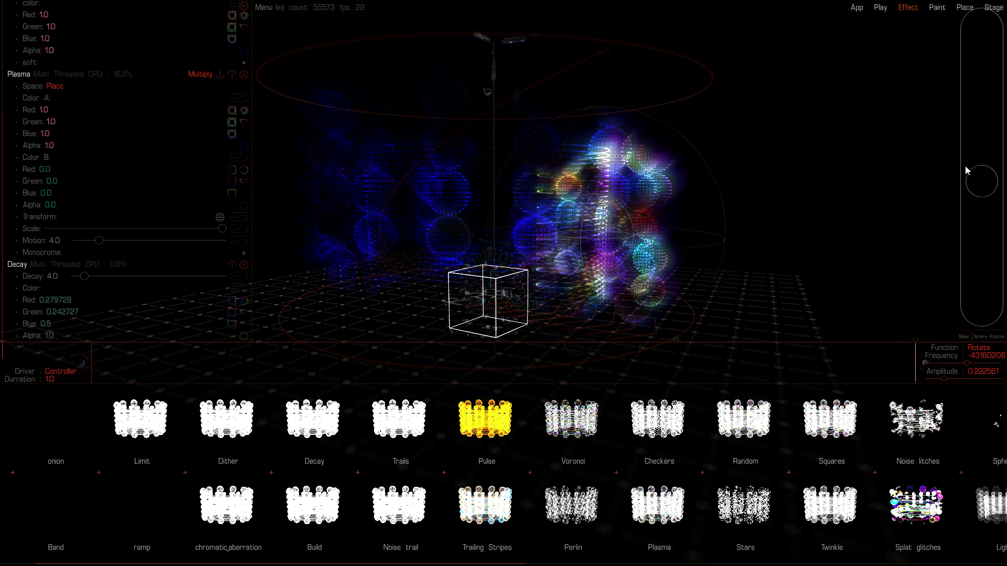
# Set the Sphere position's slider controller slightly above its midpoint
pyautogui.moveTo(969, 161); pyautogui.dragTo(988, 149)
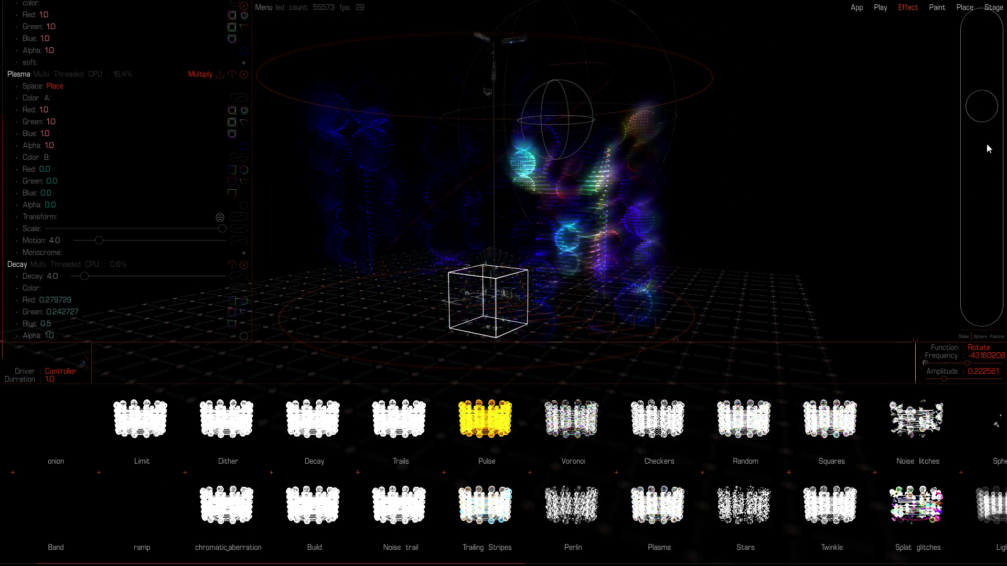
pyautogui.moveTo(999, 92); pyautogui.dragTo(973, 149)
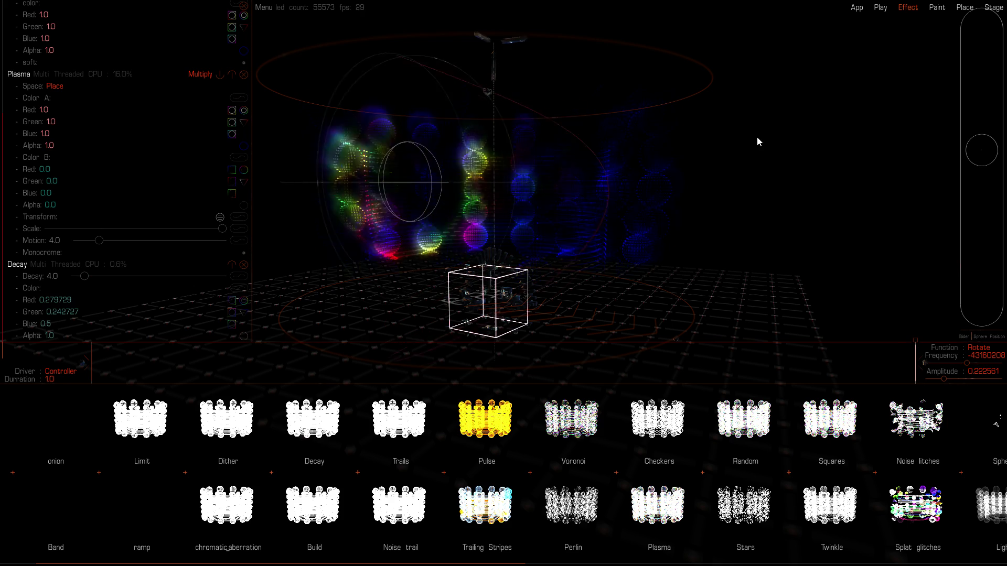
# Switch to the Play mode and preview the New Effect2 effect on the fixtures
pyautogui.click(880, 7)
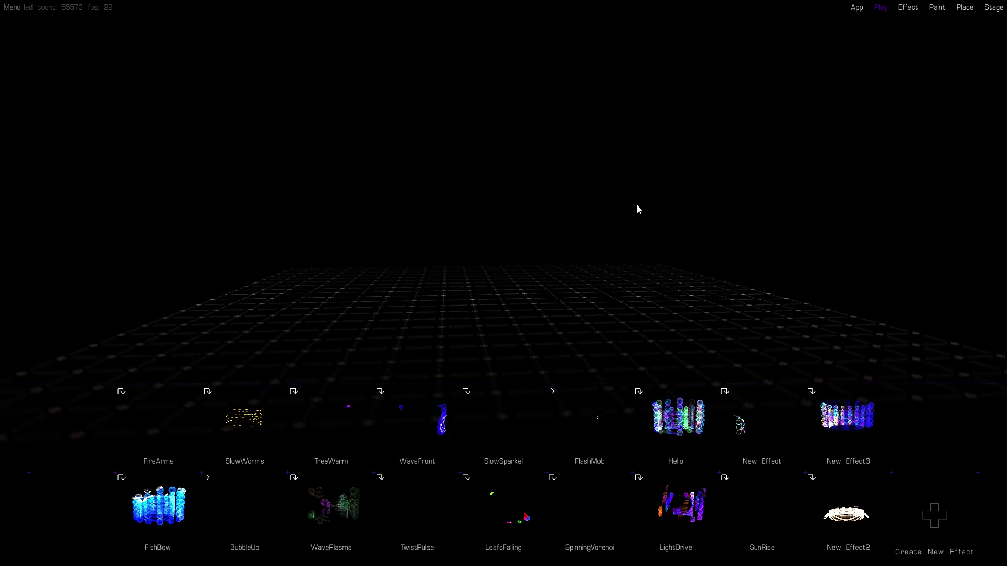
pyautogui.click(853, 532)
pyautogui.click(850, 505)
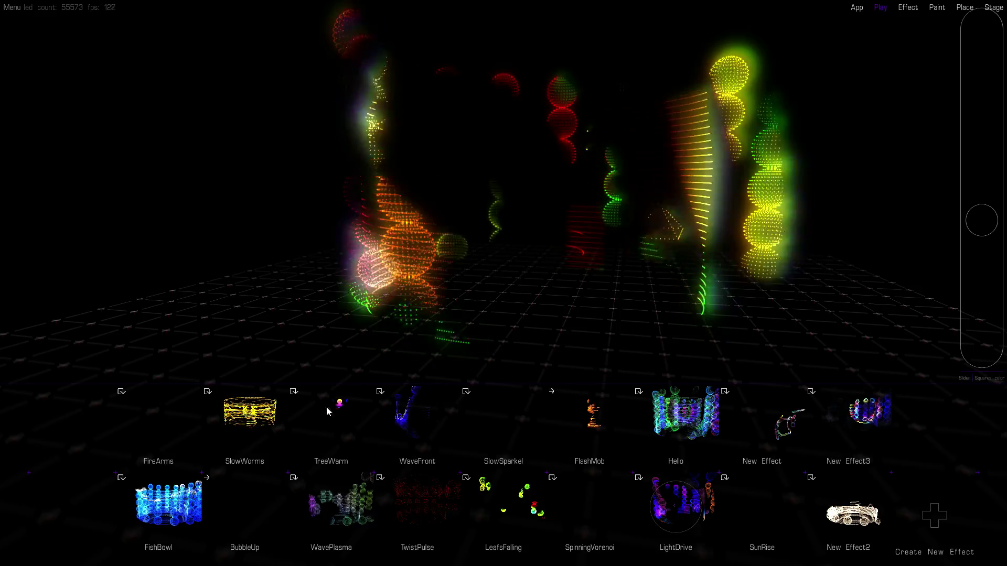
# Play the FishBowl effect together with LightDrive on the fixtures, then stop the playing effects
pyautogui.click(177, 505)
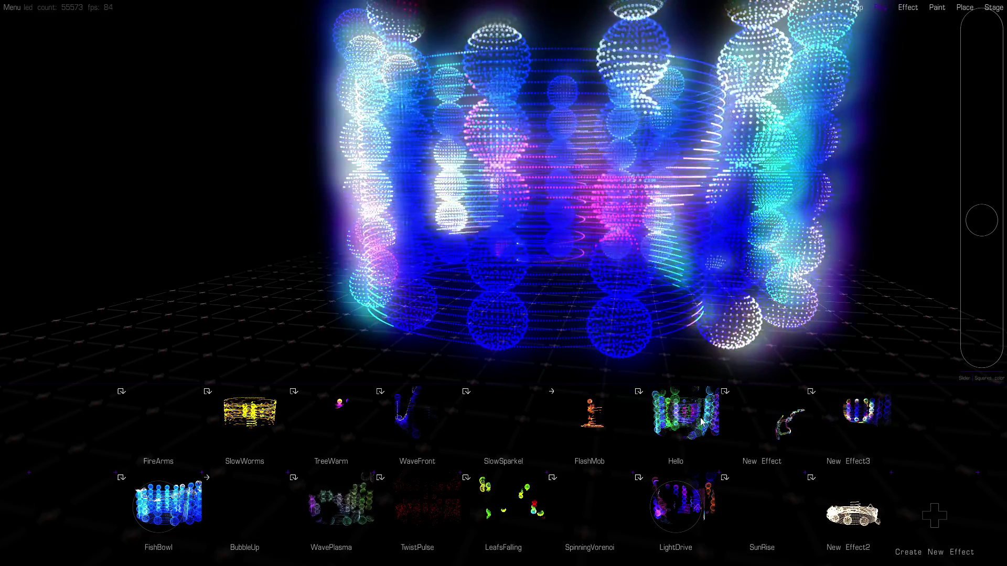
pyautogui.click(676, 506)
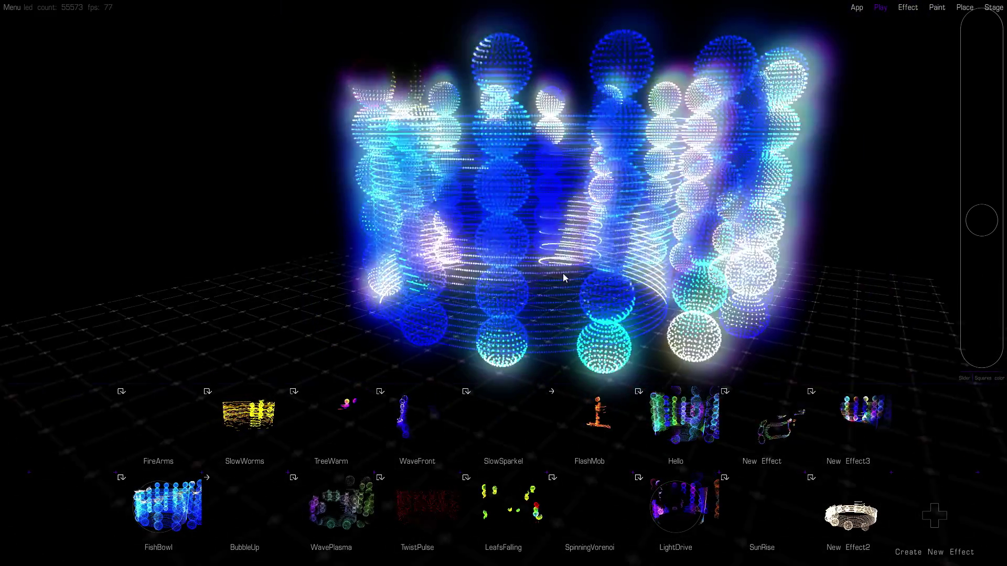
pyautogui.moveTo(642, 244); pyautogui.dragTo(723, 196)
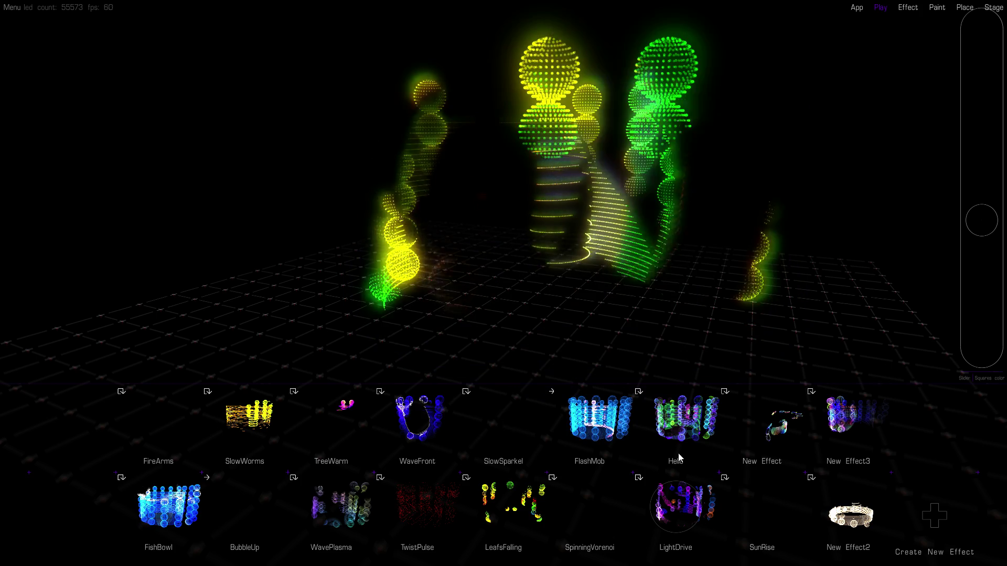
pyautogui.click(404, 474)
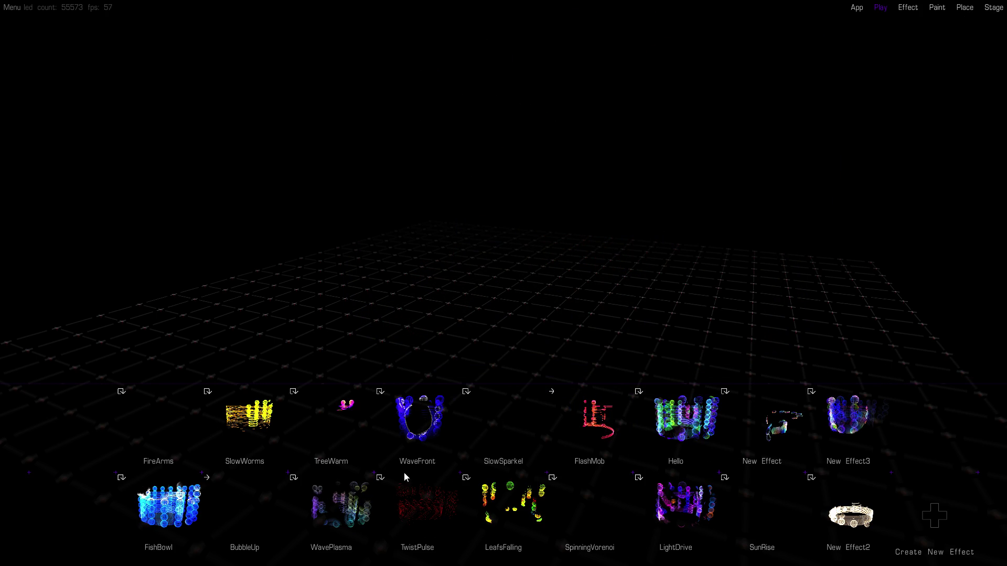
# Trigger the FlashMob effect and raise both of the WaveFront effect's controller sliders to around the middle
pyautogui.click(589, 426)
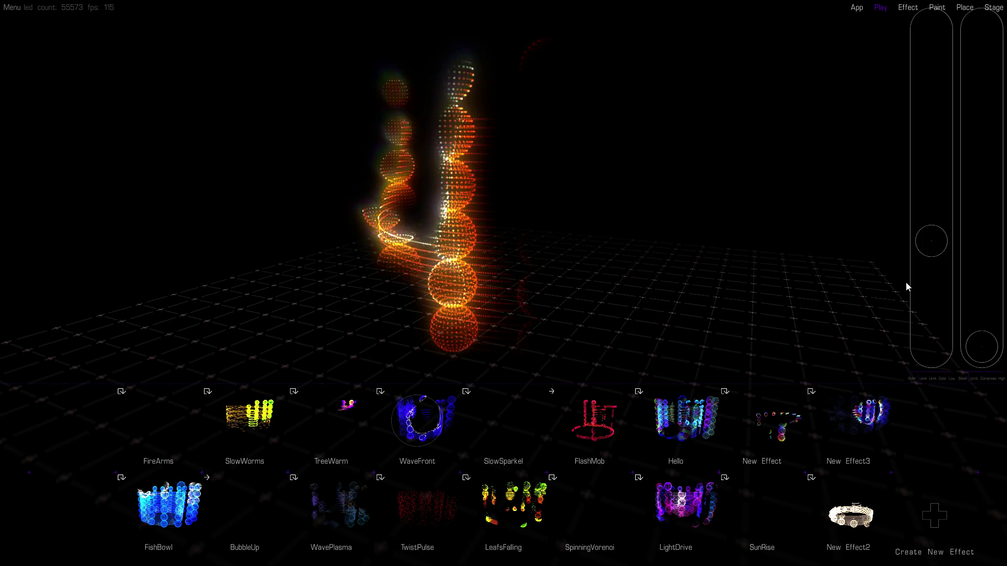
pyautogui.moveTo(932, 241); pyautogui.dragTo(935, 220)
pyautogui.moveTo(964, 352); pyautogui.dragTo(943, 204)
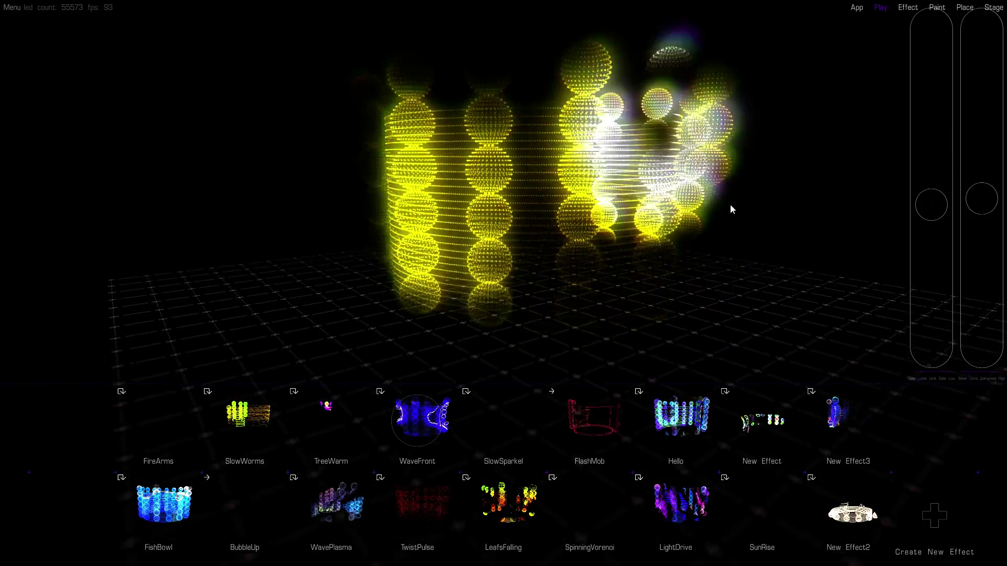